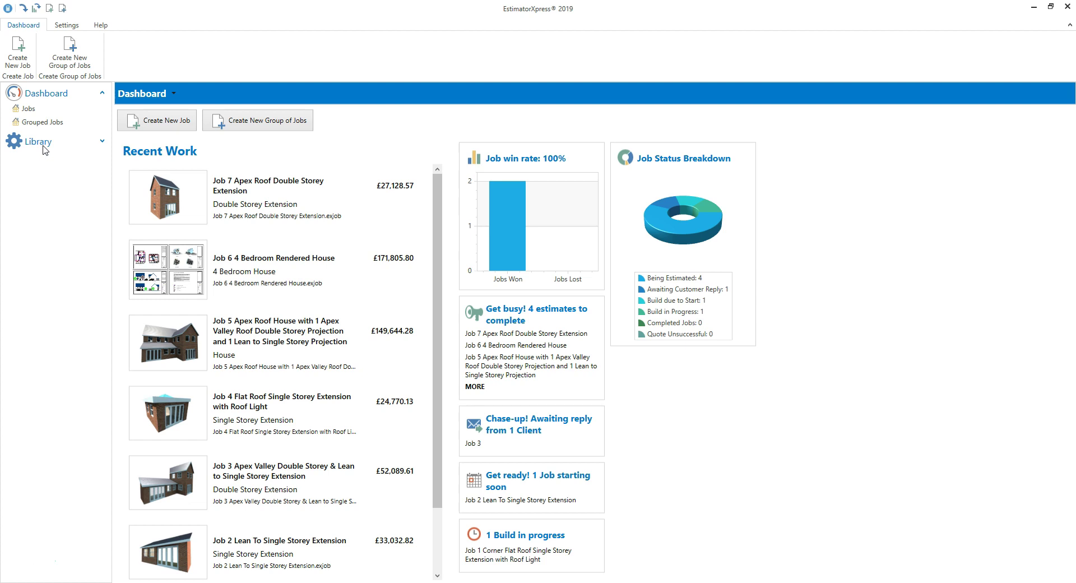
- Start a new job, review the standard, PlansXpress, calculator and custom template job types, and pick custom template
{"action": "left_click", "coordinate": [149, 132]}
{"action": "left_click", "coordinate": [163, 134]}
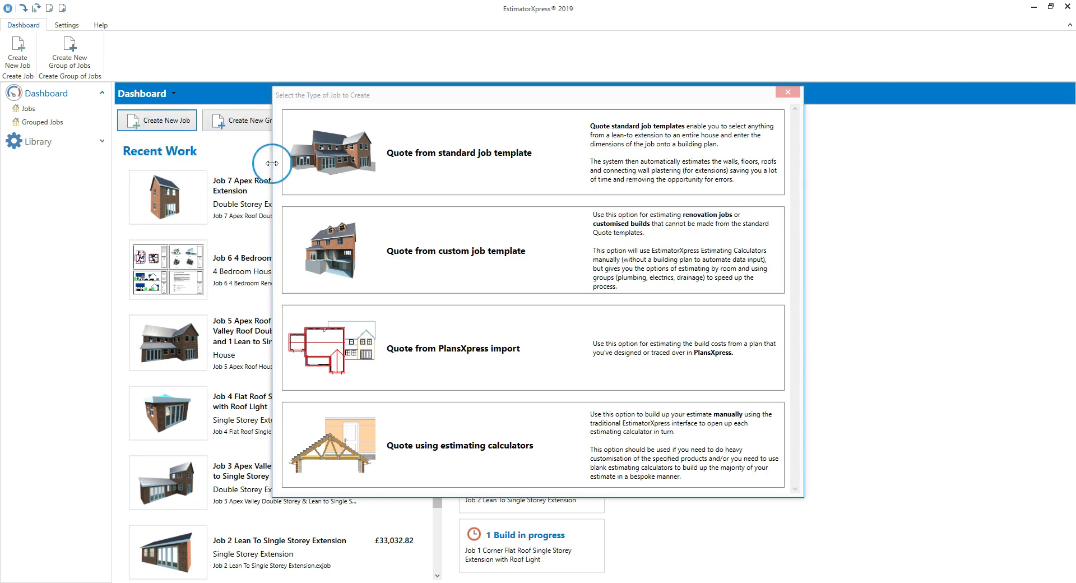
{"action": "left_click", "coordinate": [424, 180]}
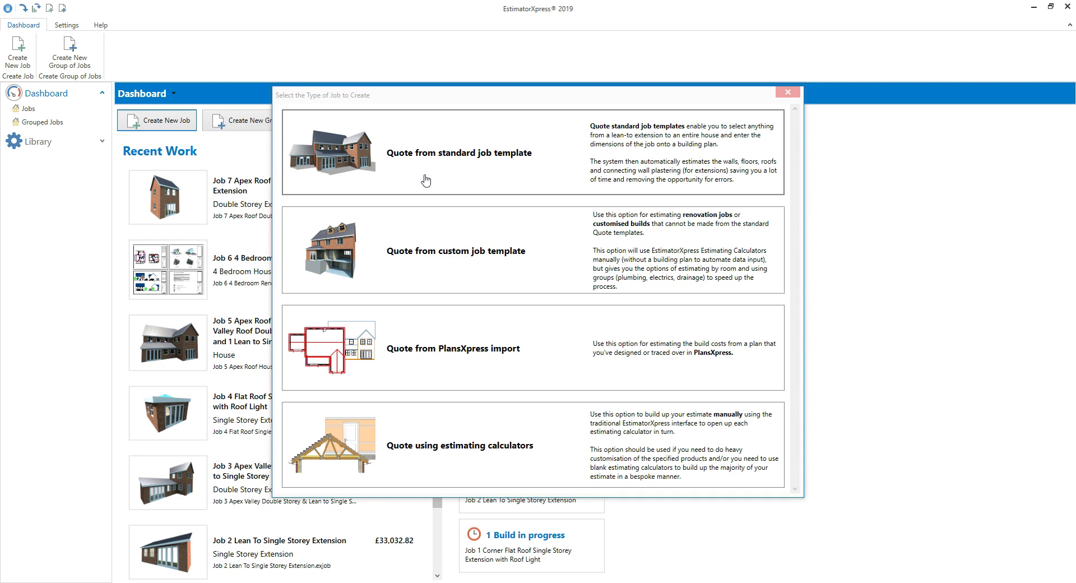
{"action": "left_click", "coordinate": [424, 182]}
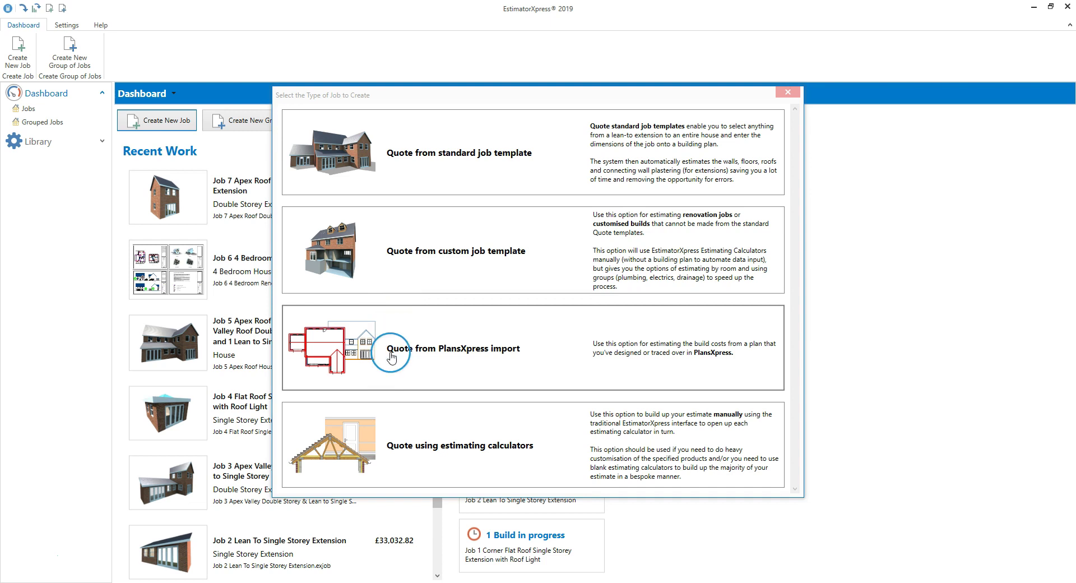
{"action": "left_click", "coordinate": [391, 376]}
{"action": "left_click", "coordinate": [393, 468]}
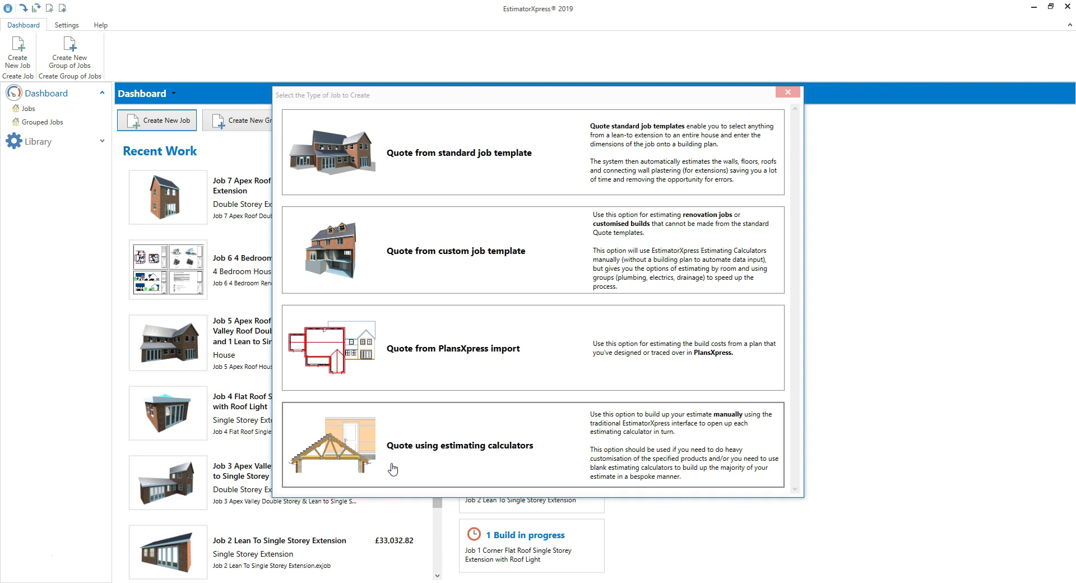
{"action": "left_click", "coordinate": [439, 285]}
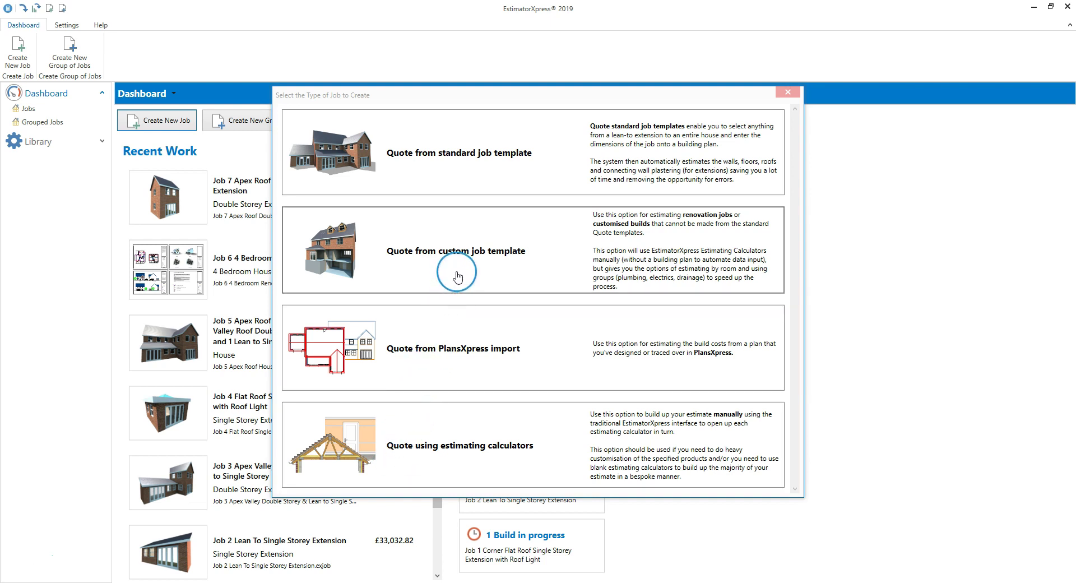
{"action": "left_click", "coordinate": [456, 274]}
- Create the new job from the Renovation template in the Quote Template Library
{"action": "left_click", "coordinate": [456, 275]}
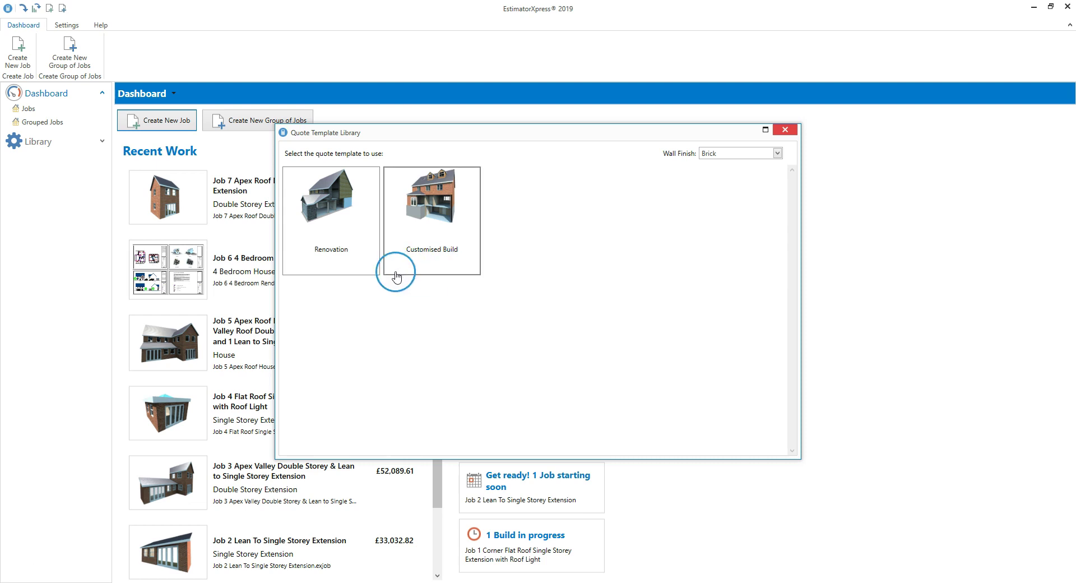
{"action": "left_click", "coordinate": [349, 271]}
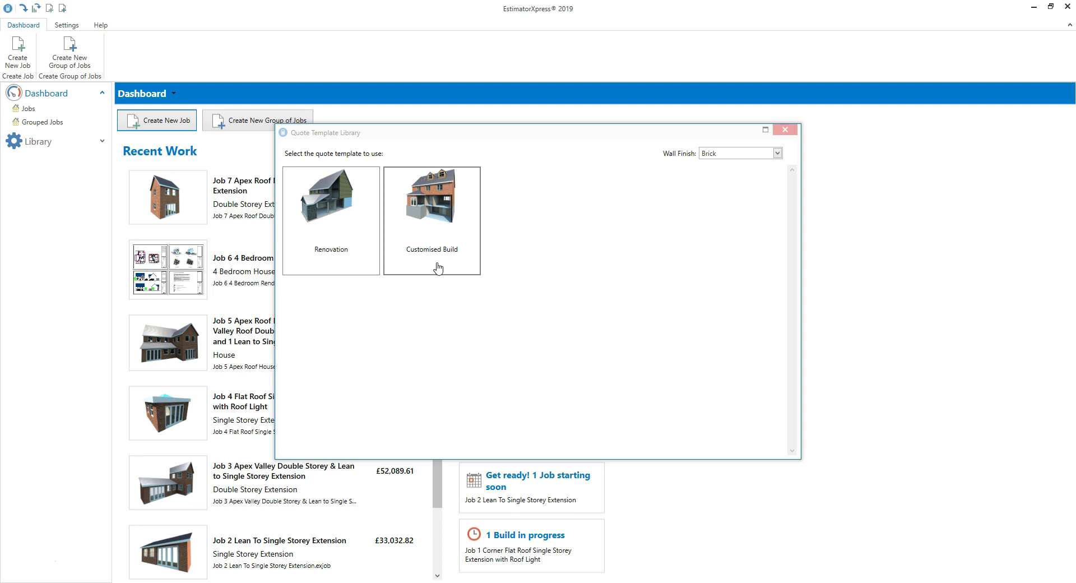
{"action": "double_click", "coordinate": [359, 259]}
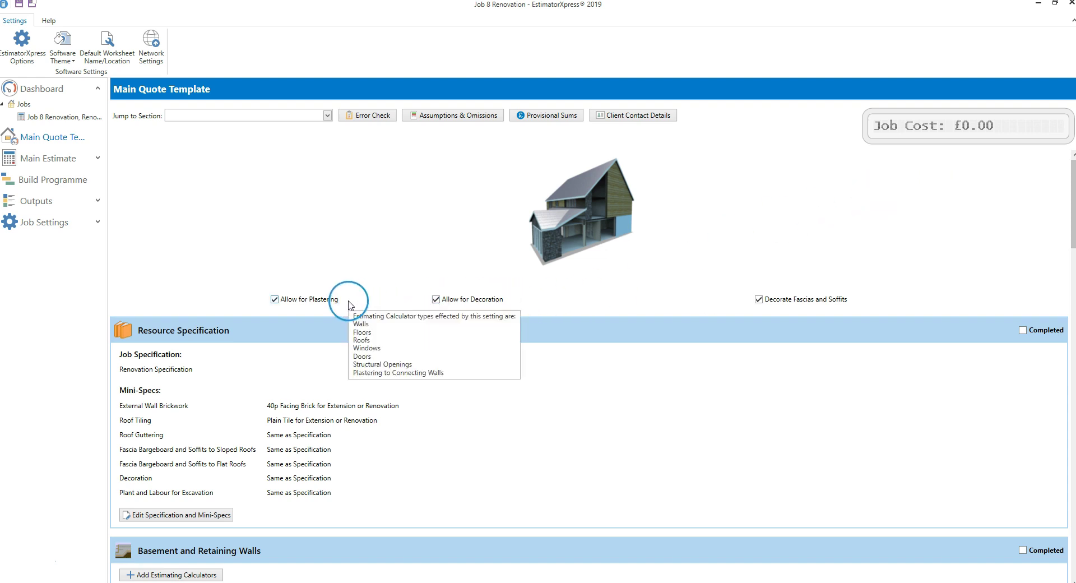
- Review Job 8 Renovation's Main Quote Template and its Allow for Plastering/Decoration options
{"action": "mouse_move", "coordinate": [485, 303]}
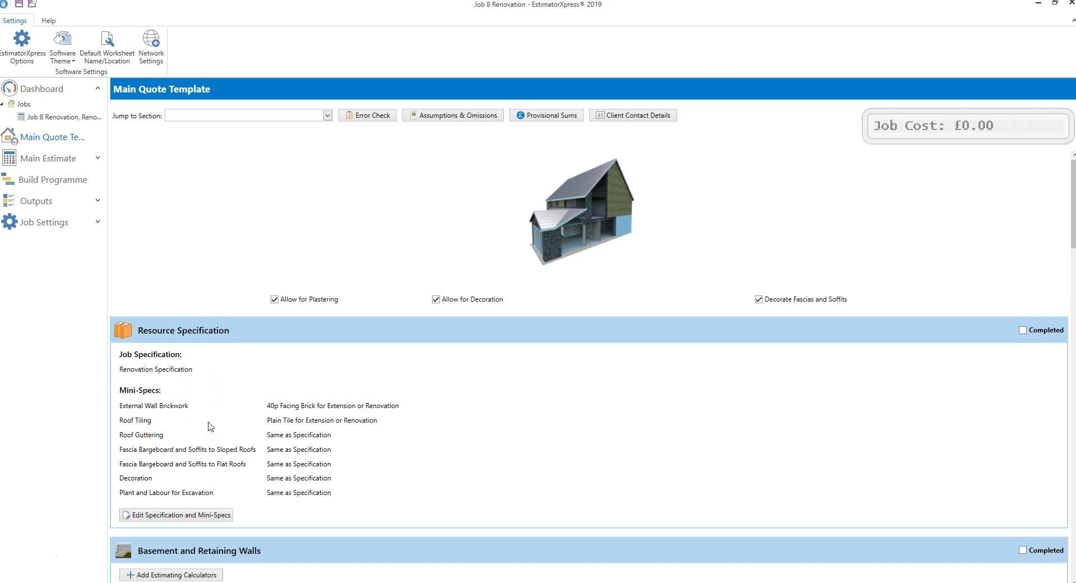
- Keep Renovation Specification, switching external brickwork to 80p Facing Brick and excavation to Mini Digger & Driver
{"action": "left_click", "coordinate": [173, 517]}
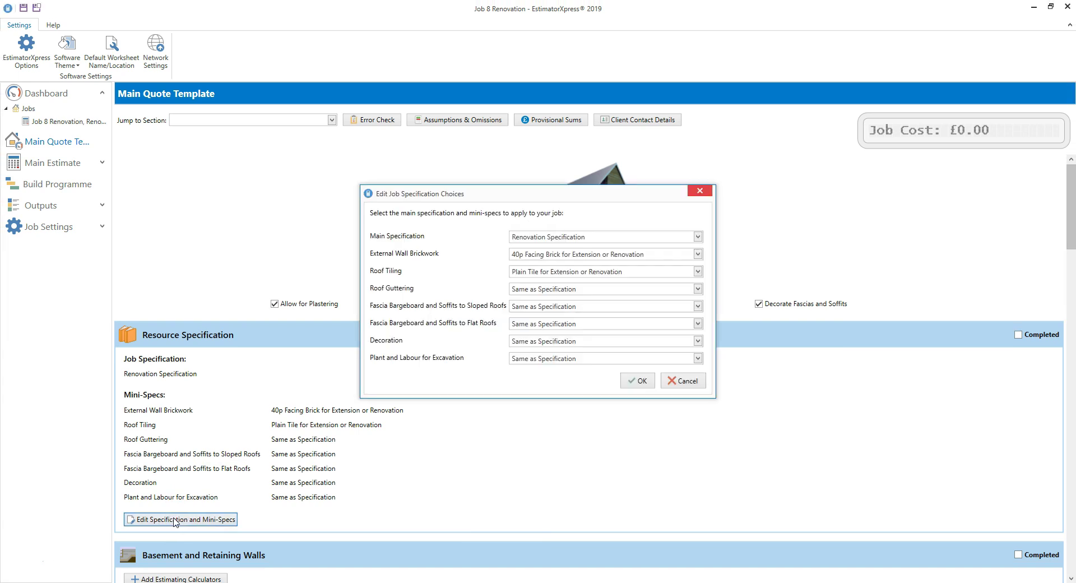
{"action": "left_click", "coordinate": [697, 237]}
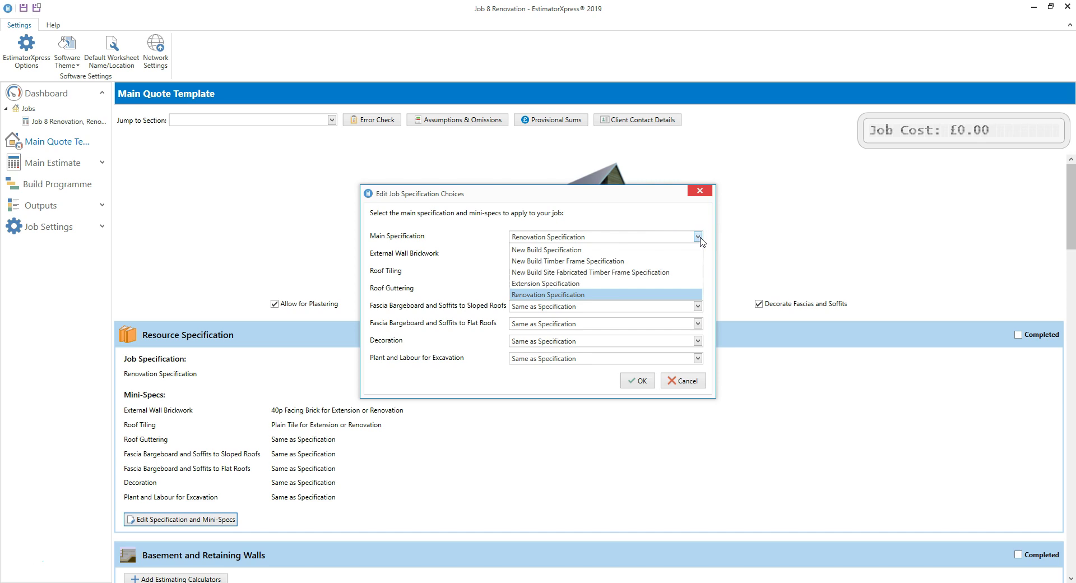
{"action": "left_click", "coordinate": [700, 237]}
{"action": "left_click", "coordinate": [699, 238]}
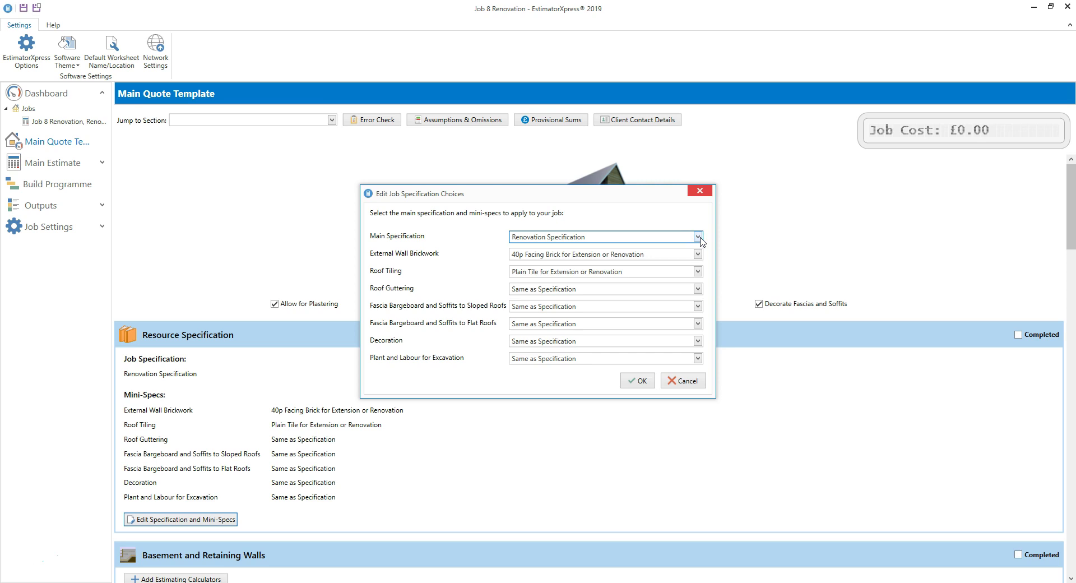
{"action": "left_click", "coordinate": [698, 254]}
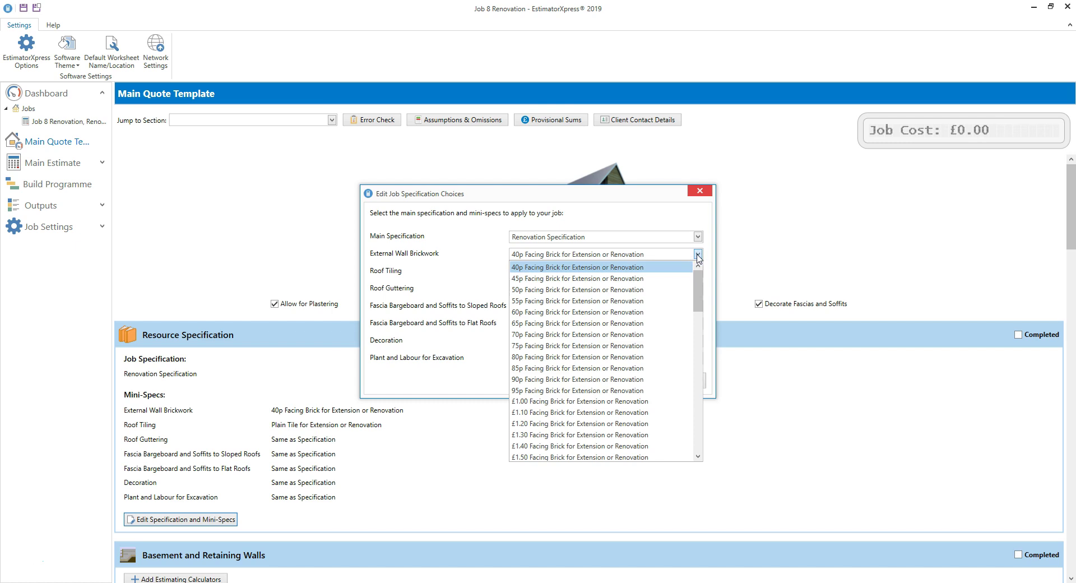
{"action": "left_click", "coordinate": [650, 358]}
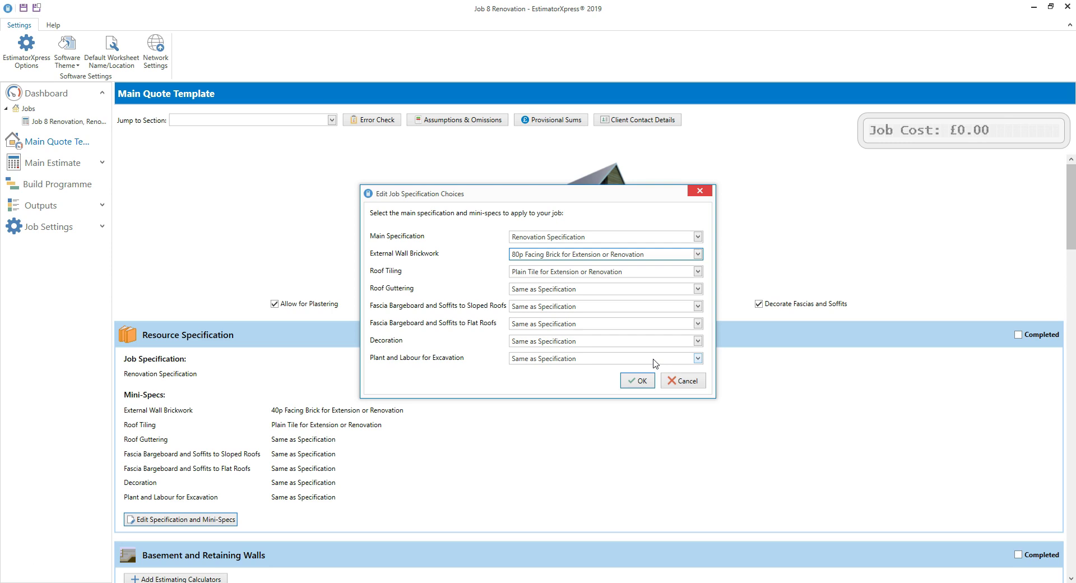
{"action": "left_click", "coordinate": [696, 359]}
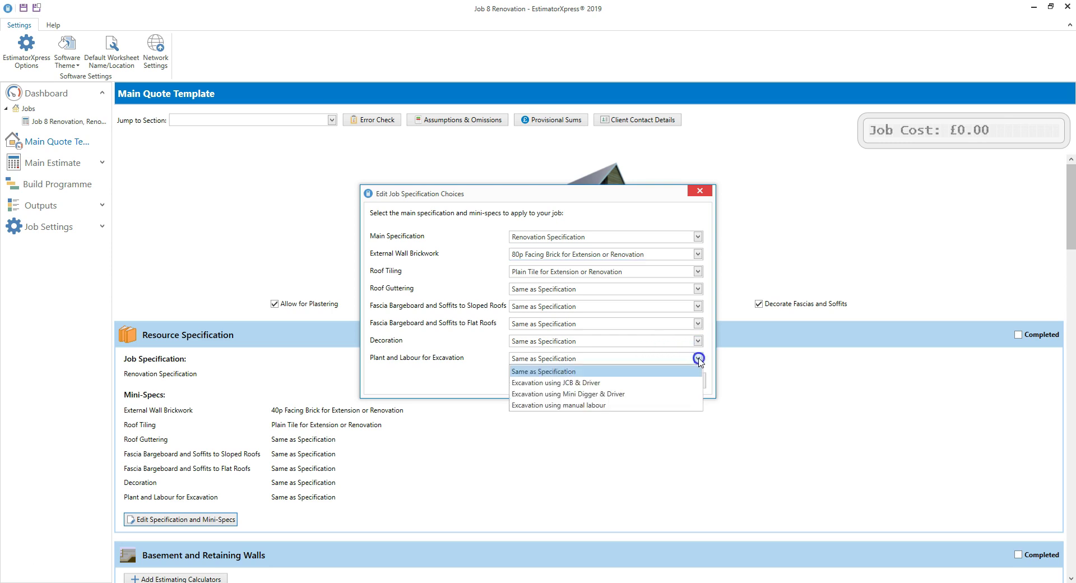
{"action": "left_click", "coordinate": [647, 394]}
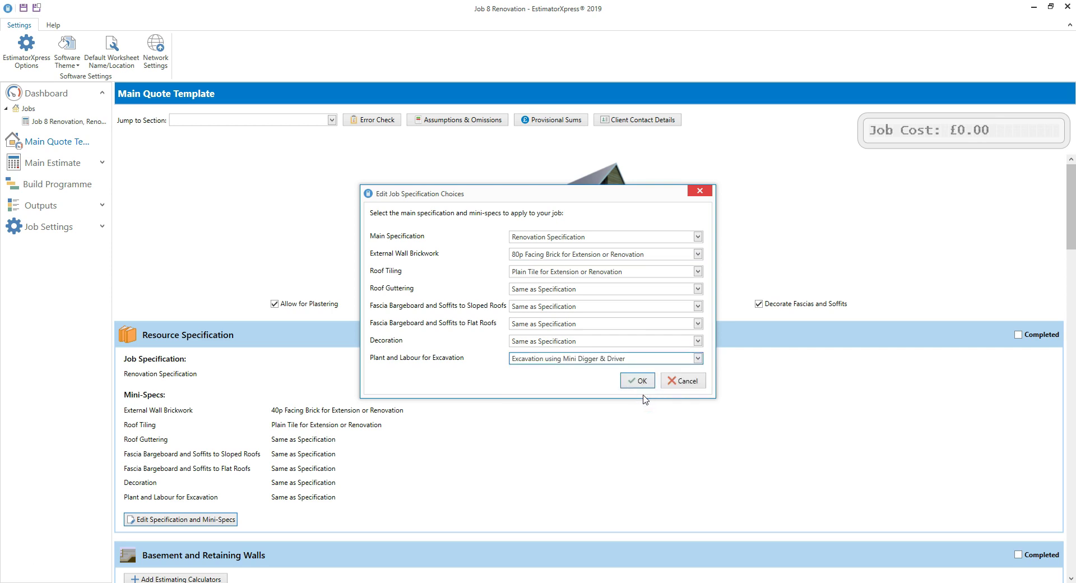
{"action": "left_click", "coordinate": [637, 381]}
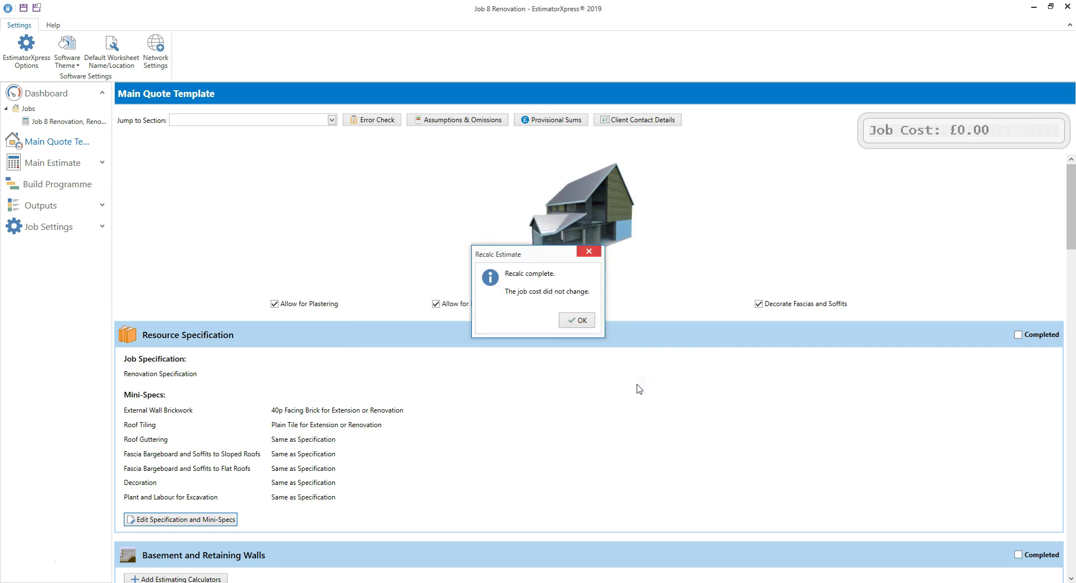
{"action": "left_click", "coordinate": [576, 320]}
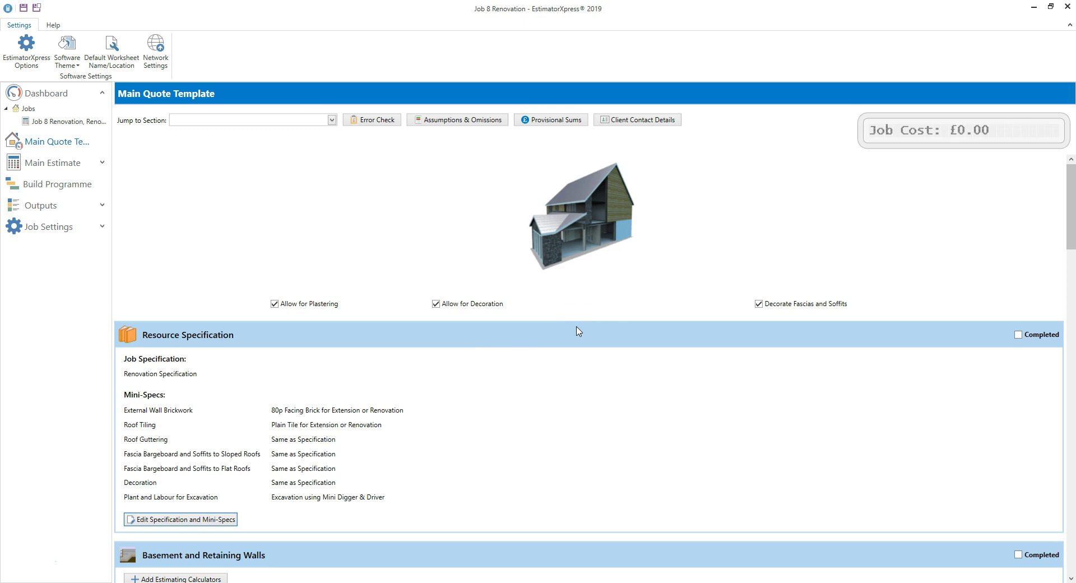
- Mark Resource Specification as completed and start adding estimating calculators under External Walls
{"action": "left_click", "coordinate": [1018, 335]}
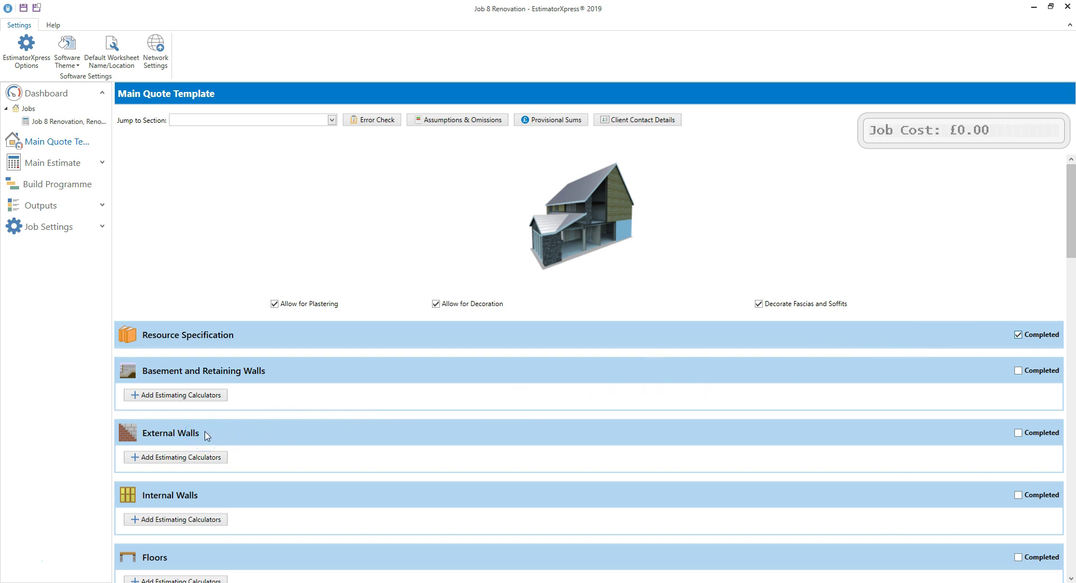
{"action": "left_click", "coordinate": [201, 457]}
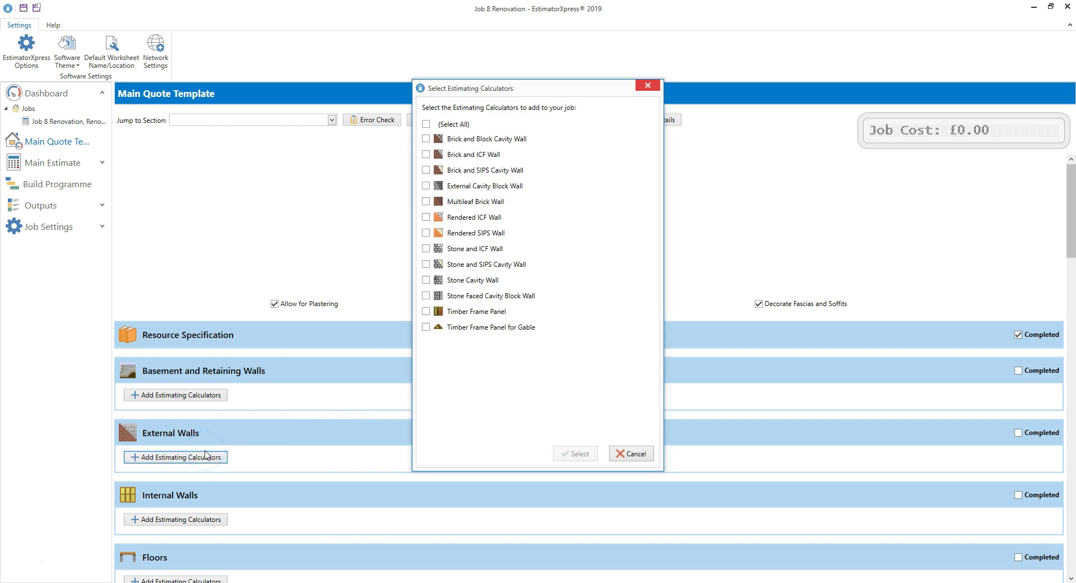
- Add a Multileaf Brick Wall calculator using the solid double skin wall with piers and foundation template
{"action": "left_click", "coordinate": [426, 202]}
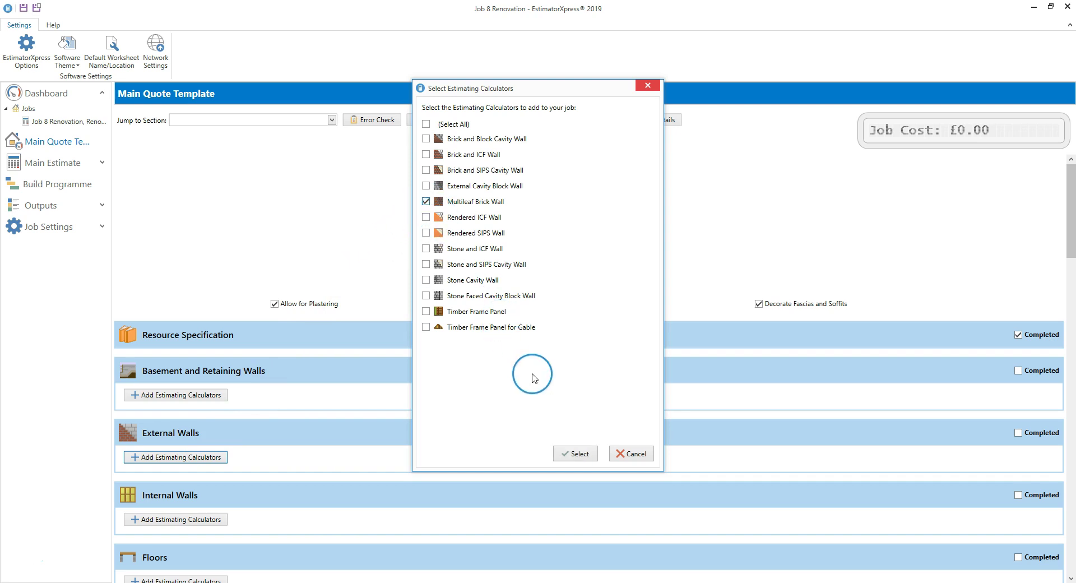
{"action": "left_click", "coordinate": [577, 454]}
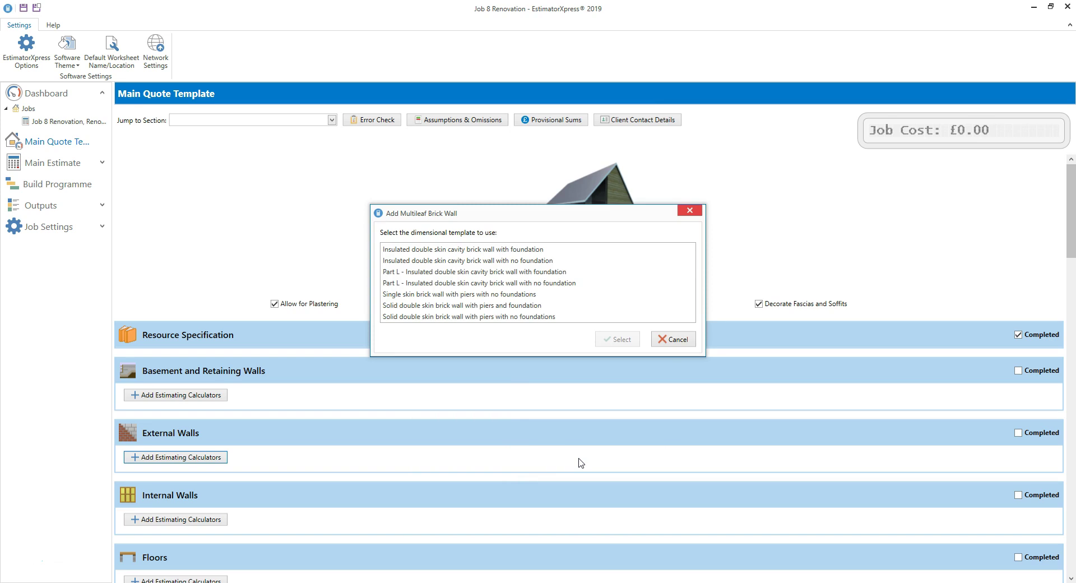
{"action": "left_click", "coordinate": [526, 307]}
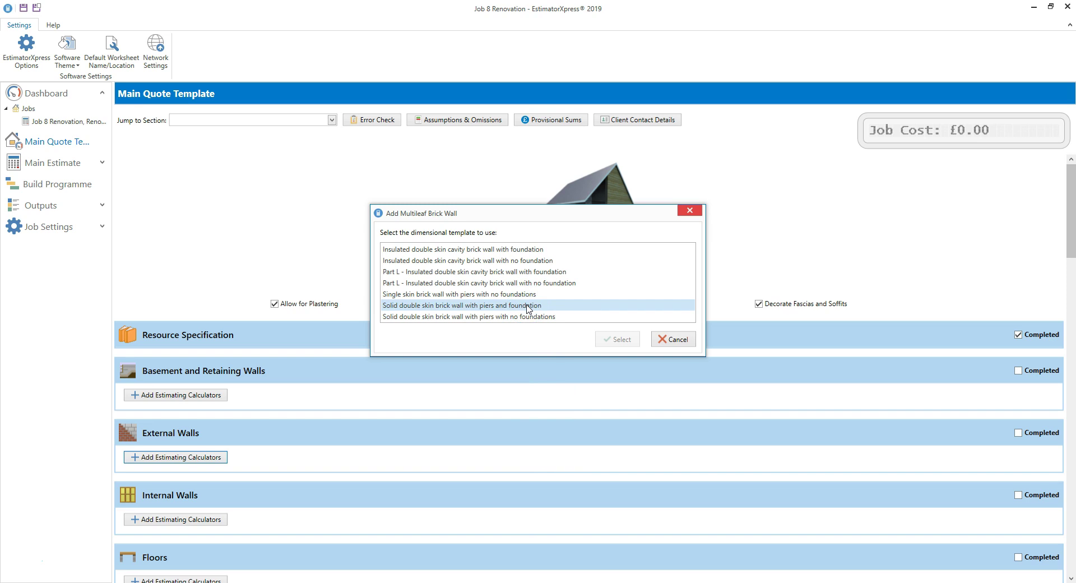
{"action": "left_click", "coordinate": [526, 307]}
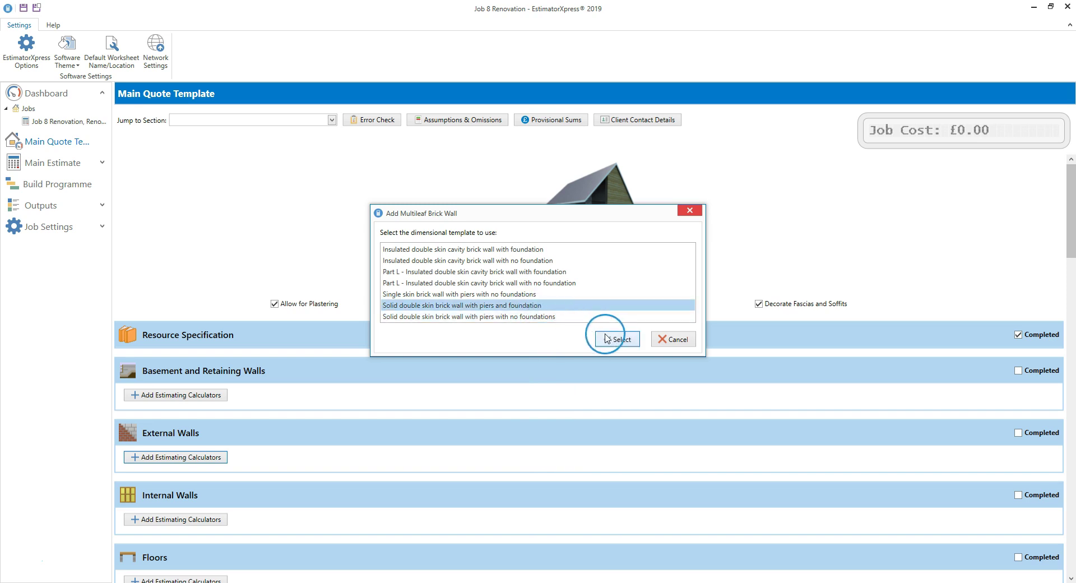
{"action": "left_click", "coordinate": [623, 341]}
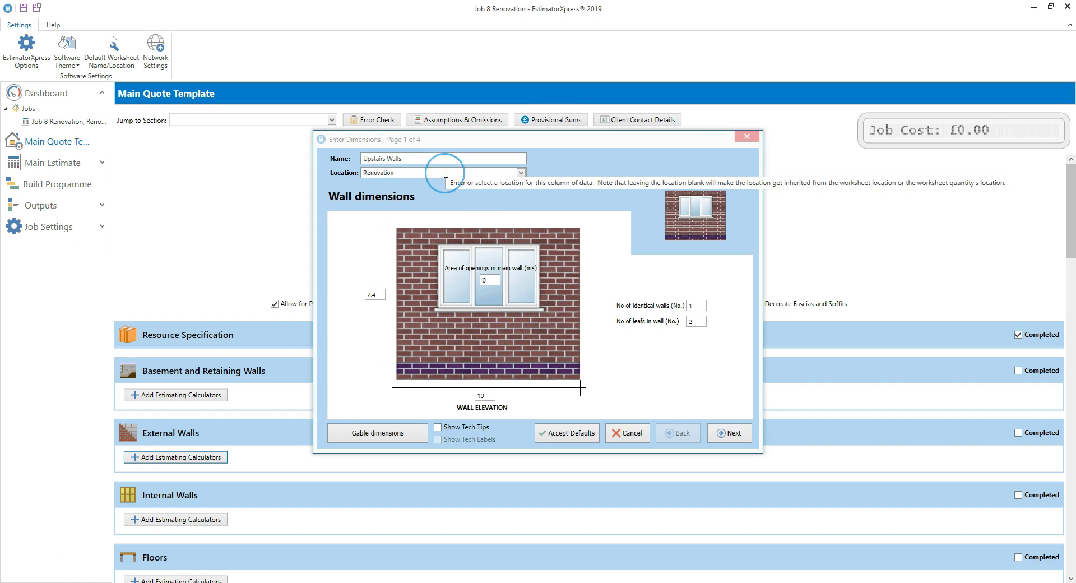
- Name the wall 'Garden Wall' and set its location to Garden
{"action": "left_click_drag", "start_coordinate": [437, 161], "coordinate": [352, 160]}
{"action": "type", "text": "Garden W"}
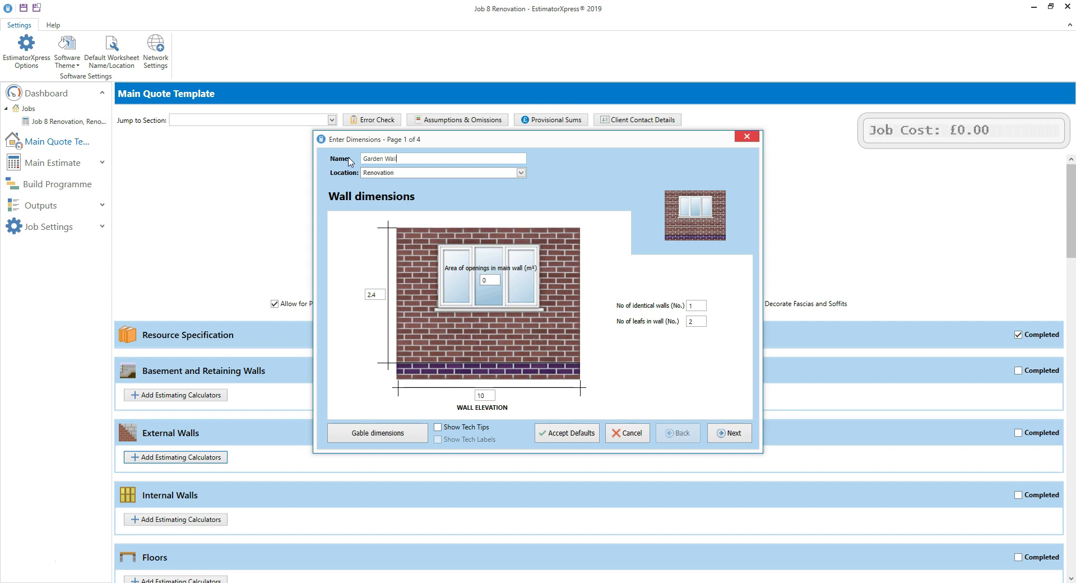
{"action": "left_click", "coordinate": [364, 161]}
{"action": "left_click", "coordinate": [521, 173]}
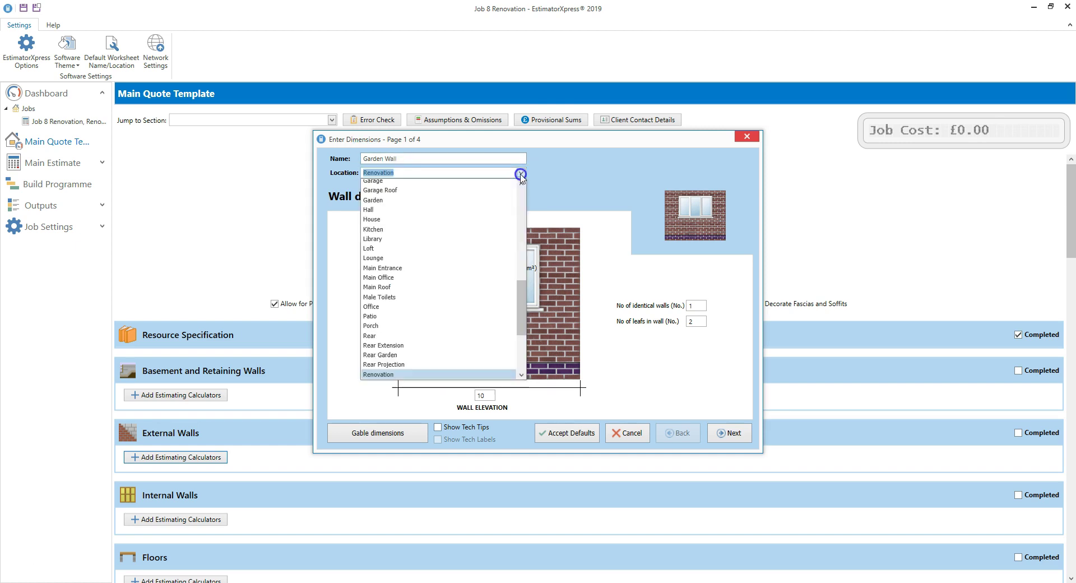
{"action": "left_click", "coordinate": [468, 203]}
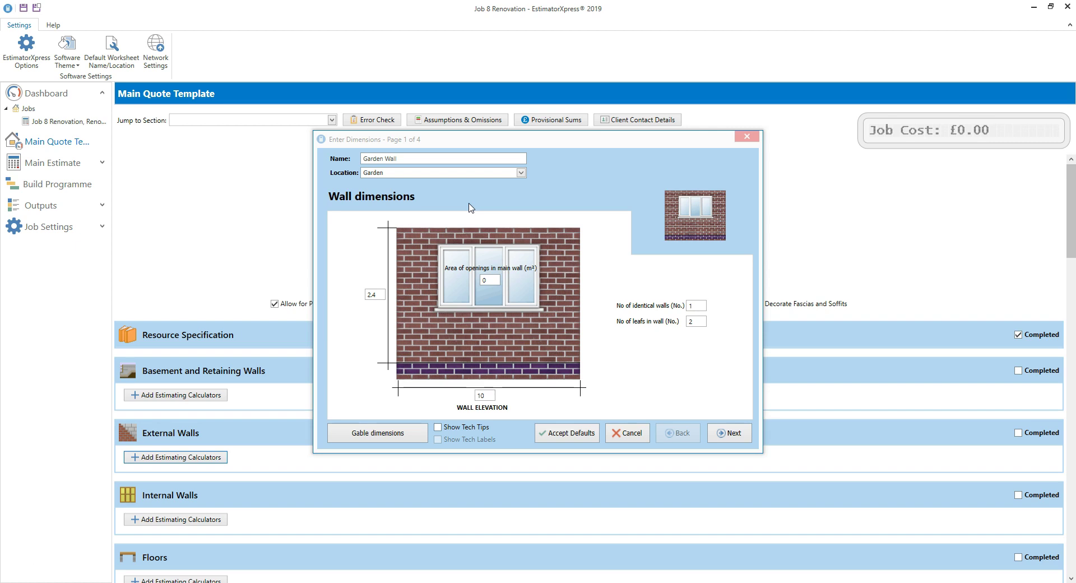
{"action": "left_click", "coordinate": [469, 208]}
- Size the wall 1 m high and 8 m long, and check it has 2 leafs
{"action": "left_click", "coordinate": [374, 294]}
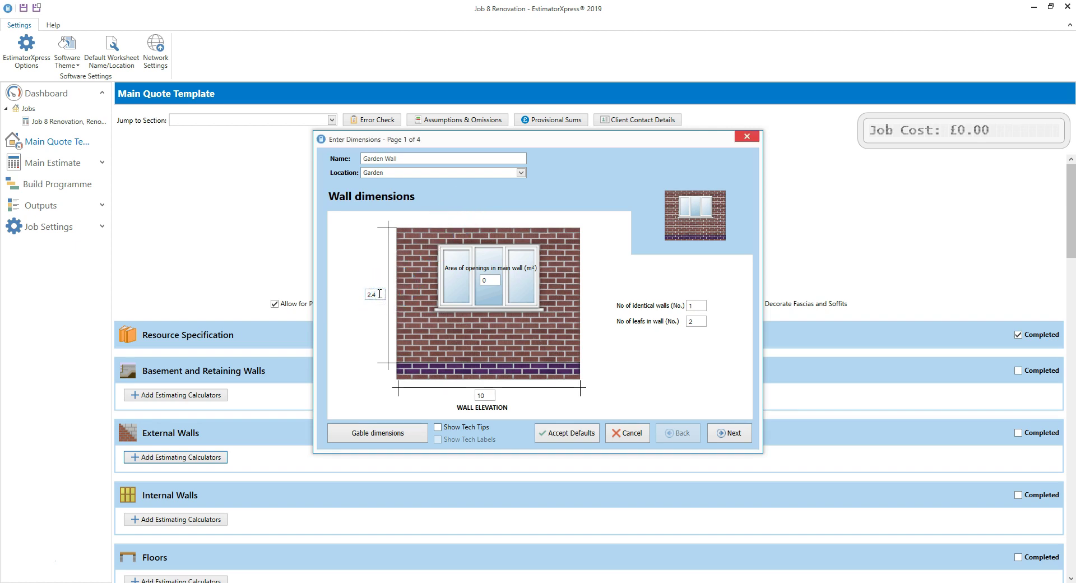
{"action": "key", "text": "BackSpace"}
{"action": "key", "text": "BackSpace"}
{"action": "key", "text": "BackSpace"}
{"action": "type", "text": "1"}
{"action": "key", "text": "Tab"}
{"action": "type", "text": "8"}
{"action": "mouse_move", "coordinate": [701, 303]}
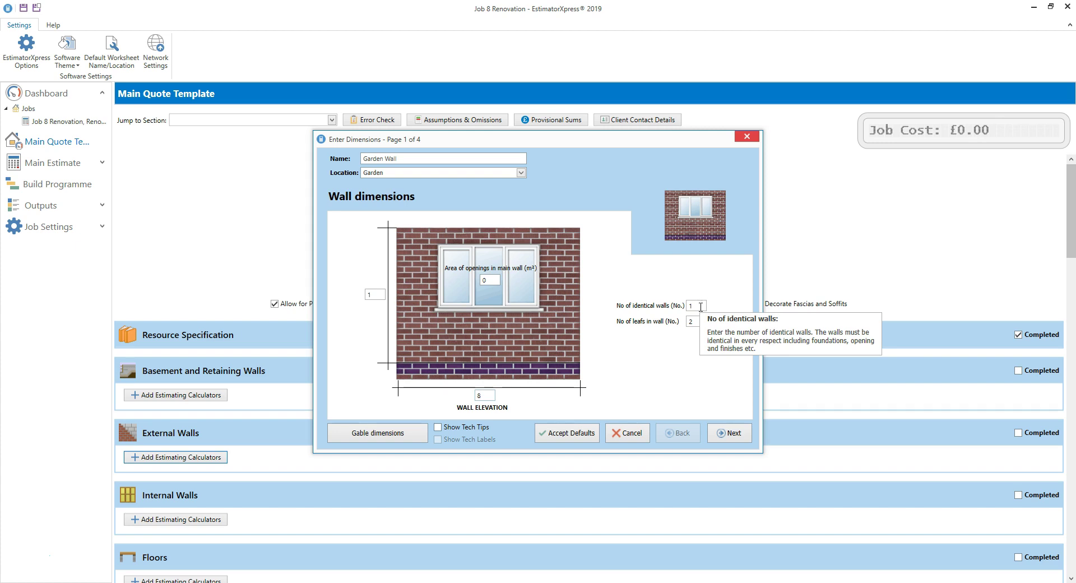
{"action": "left_click", "coordinate": [699, 321]}
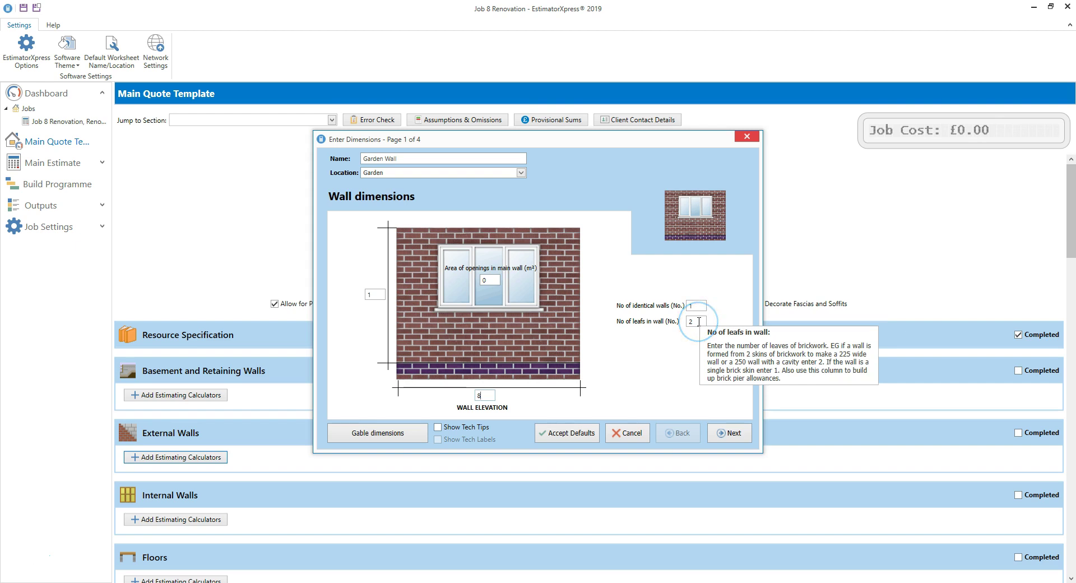
- Review the foundation depth and pier values with Show Tech Tips turned on
{"action": "left_click", "coordinate": [734, 435]}
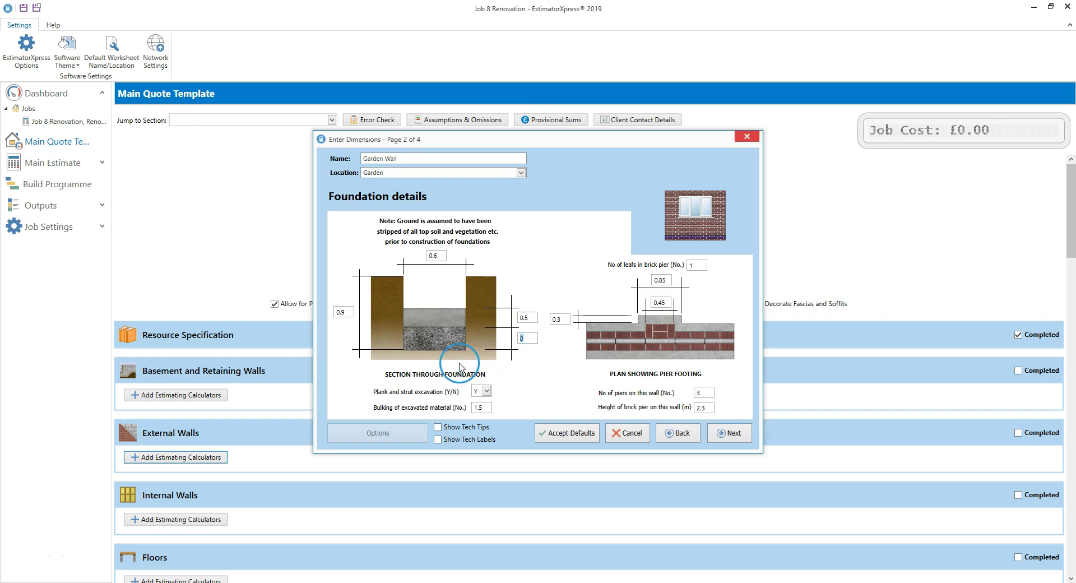
{"action": "left_click", "coordinate": [341, 312]}
{"action": "left_click", "coordinate": [351, 335]}
{"action": "key", "text": "Tab"}
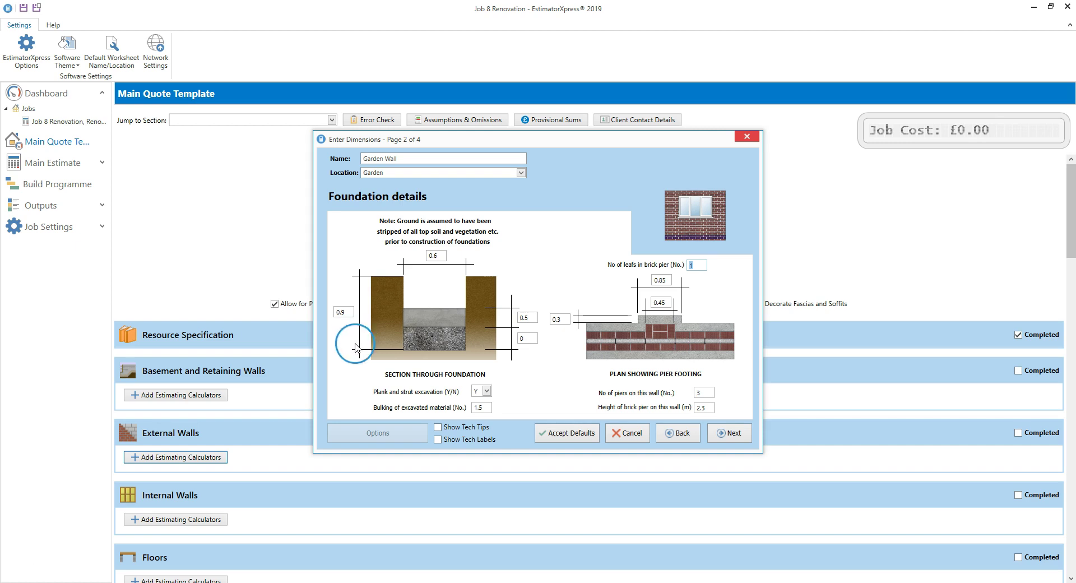
{"action": "left_click", "coordinate": [438, 428]}
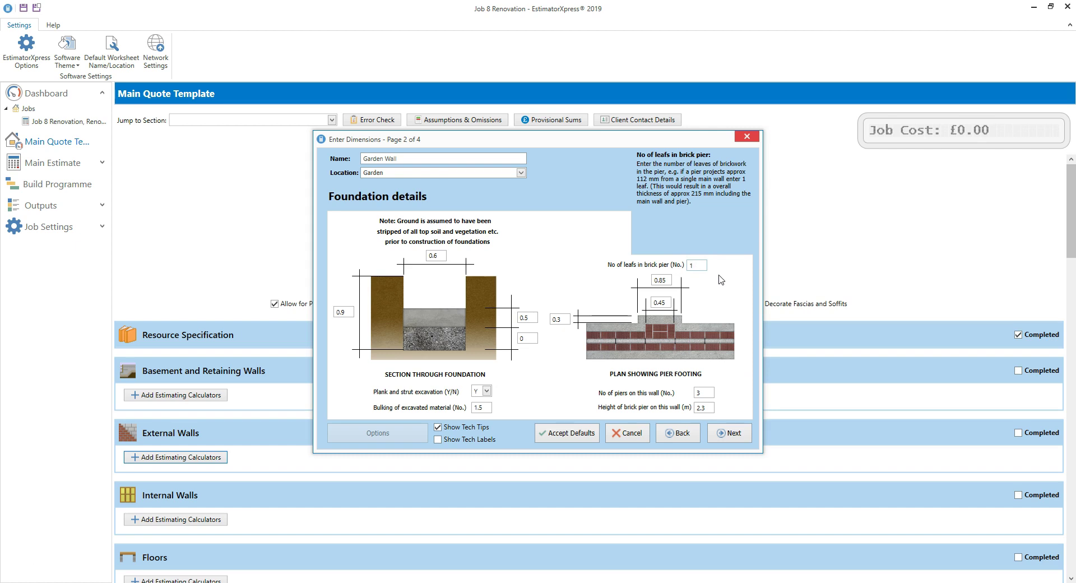
{"action": "key", "text": "Tab"}
{"action": "key", "text": "Tab"}
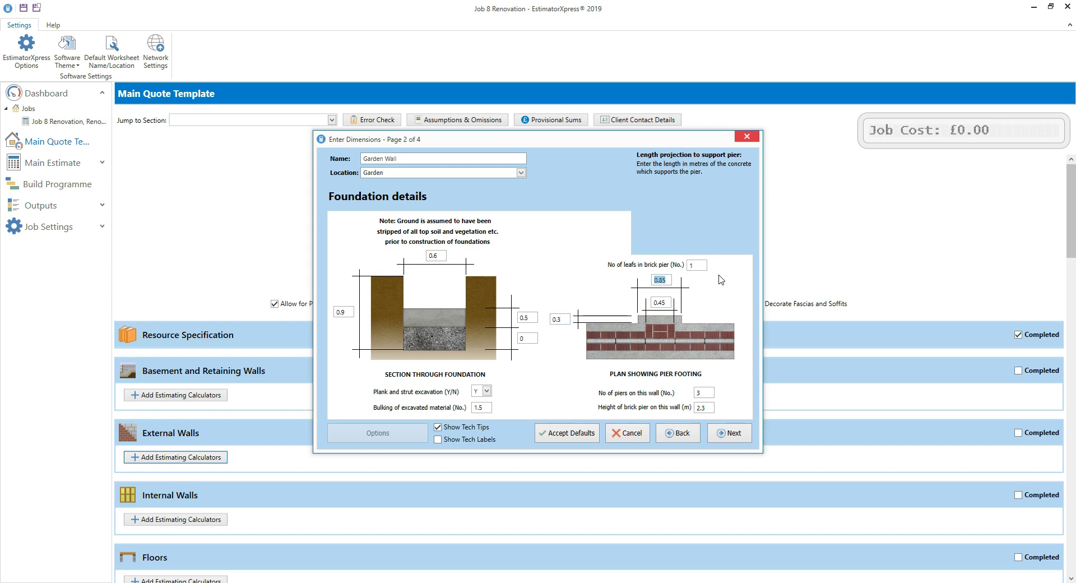
{"action": "key", "text": "Tab"}
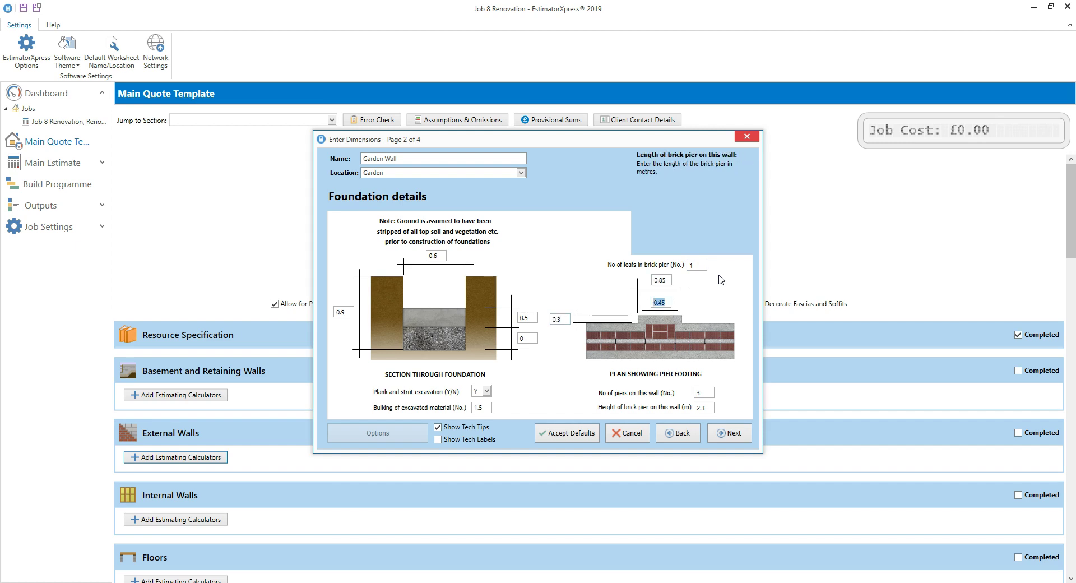
{"action": "key", "text": "Tab"}
{"action": "key", "text": "Tab"}
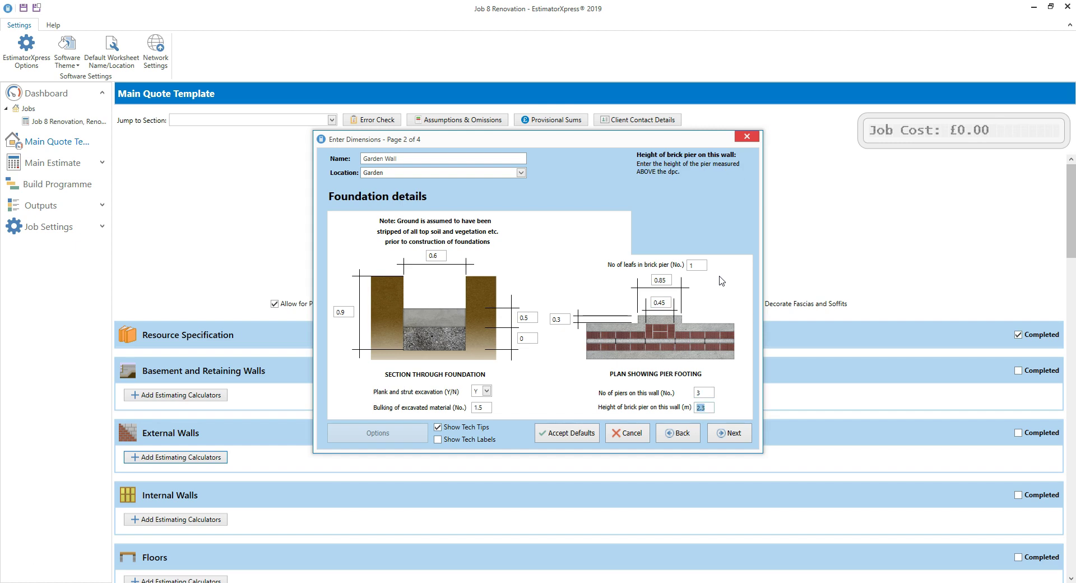
- Pass the footing and plastering pages and finish adding the Garden Wall to the estimate
{"action": "left_click", "coordinate": [734, 435]}
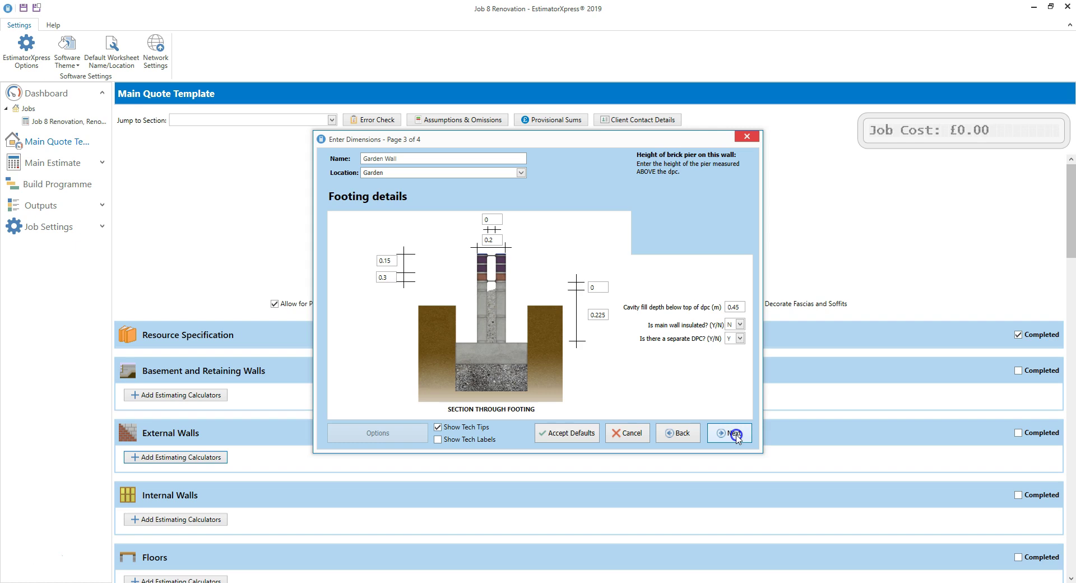
{"action": "left_click", "coordinate": [735, 434]}
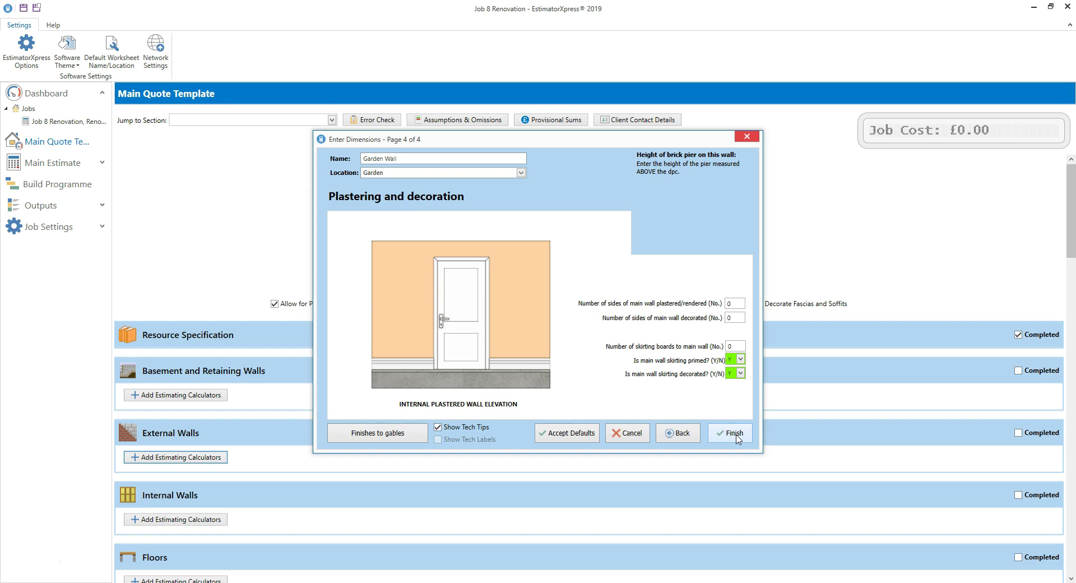
{"action": "left_click", "coordinate": [734, 434]}
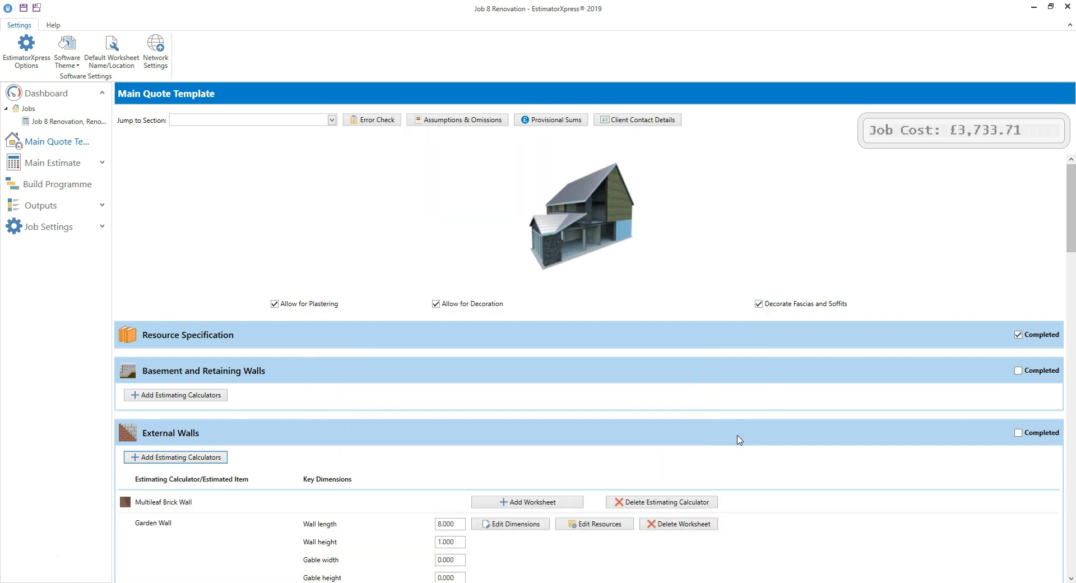
- Scroll down and tick Completed on the External Walls section header
{"action": "scroll", "coordinate": [740, 440], "scroll_direction": "down", "scroll_amount": 3}
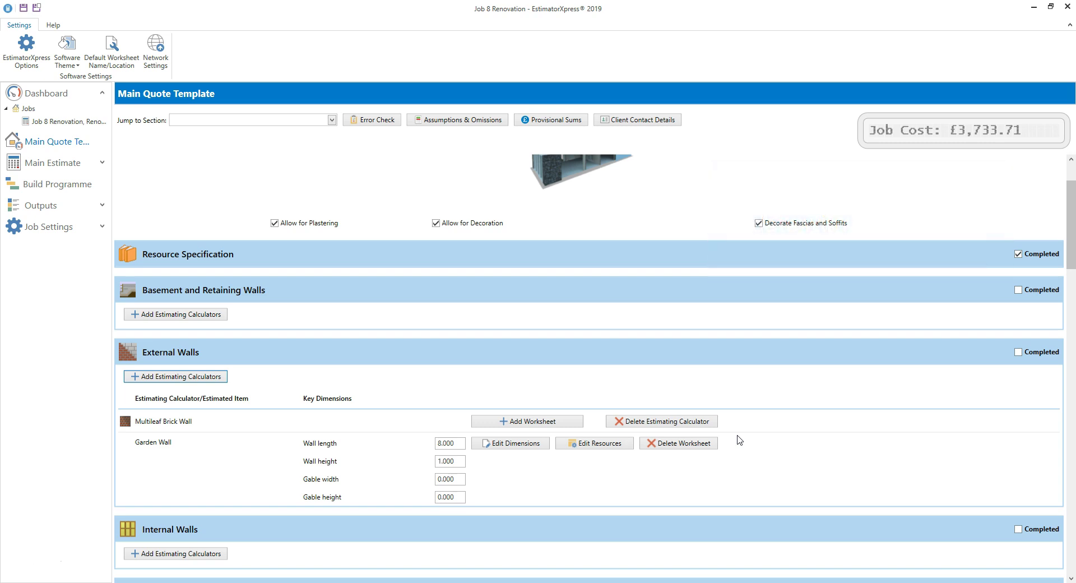
{"action": "left_click", "coordinate": [1018, 353]}
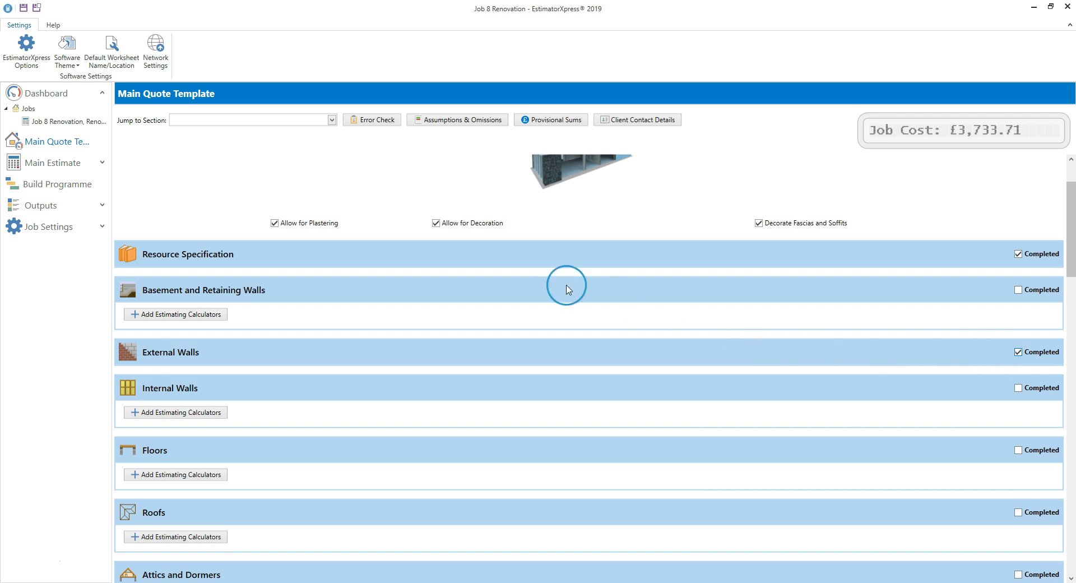
- Jump to External Works and add a Paving calculator using the Typical Patio template
{"action": "left_click", "coordinate": [332, 120]}
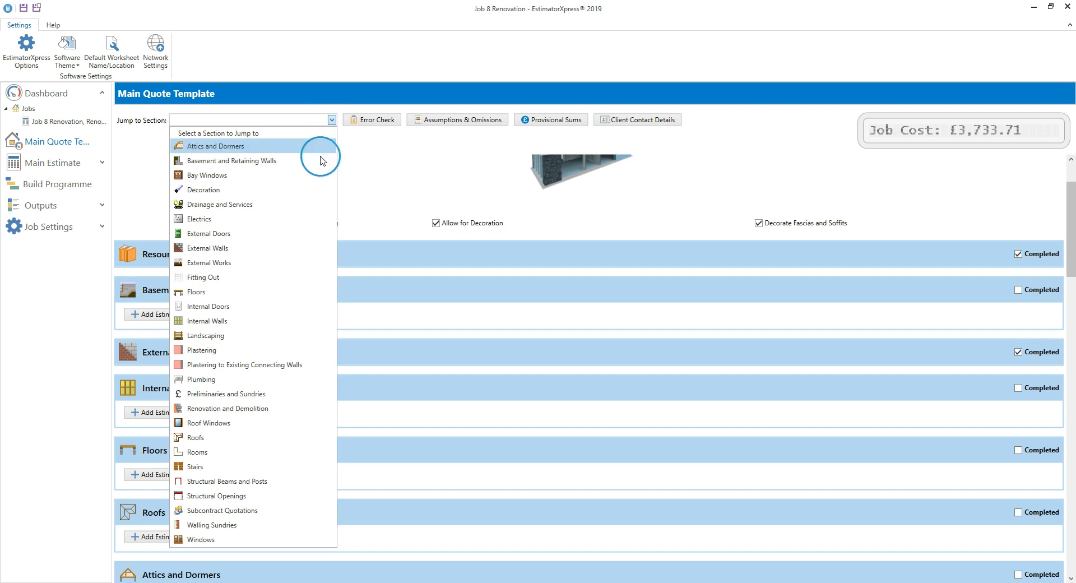
{"action": "left_click", "coordinate": [265, 263]}
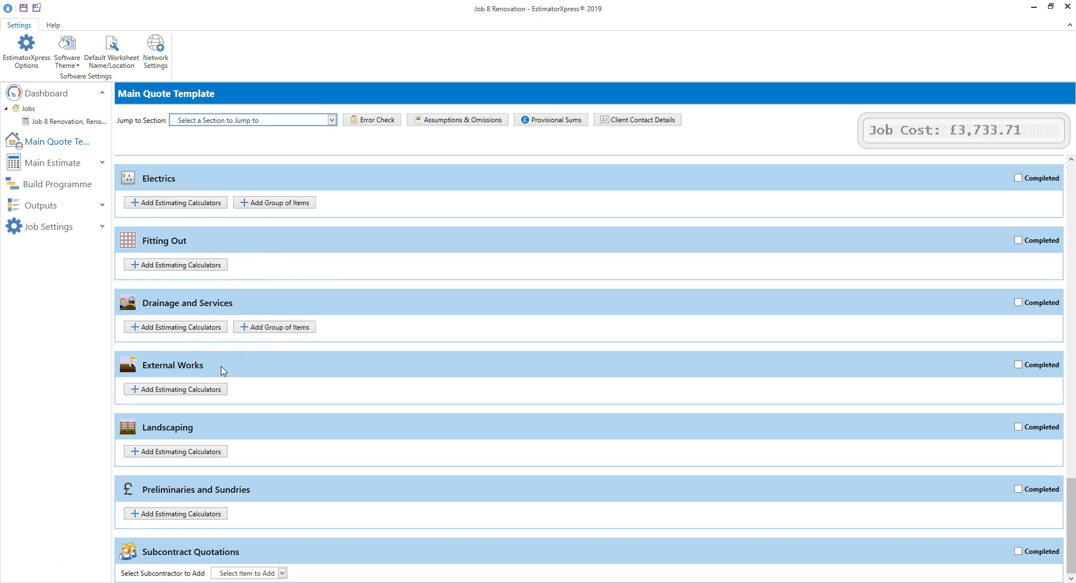
{"action": "left_click", "coordinate": [202, 392]}
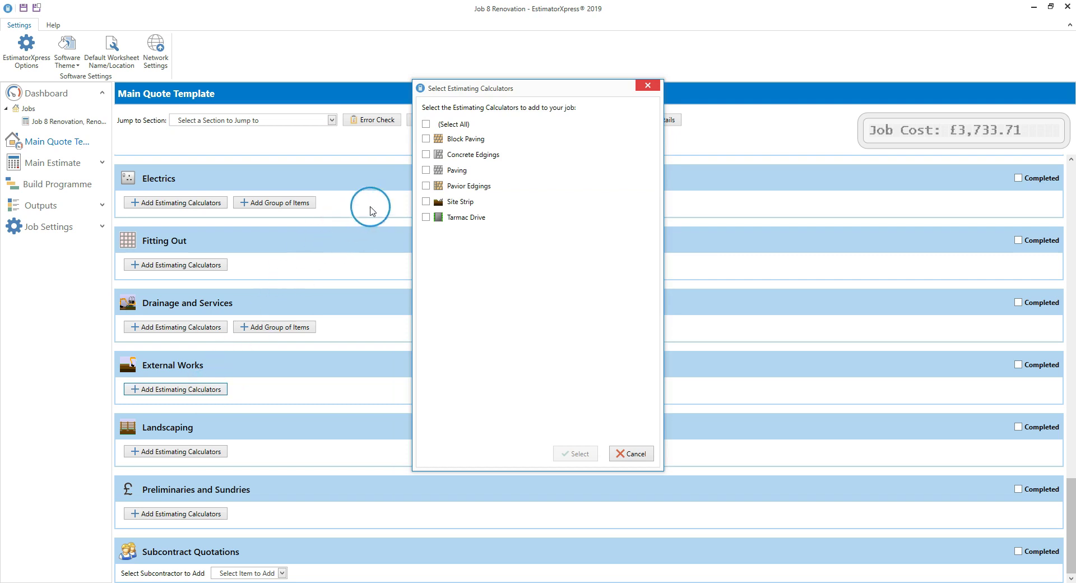
{"action": "left_click", "coordinate": [426, 172]}
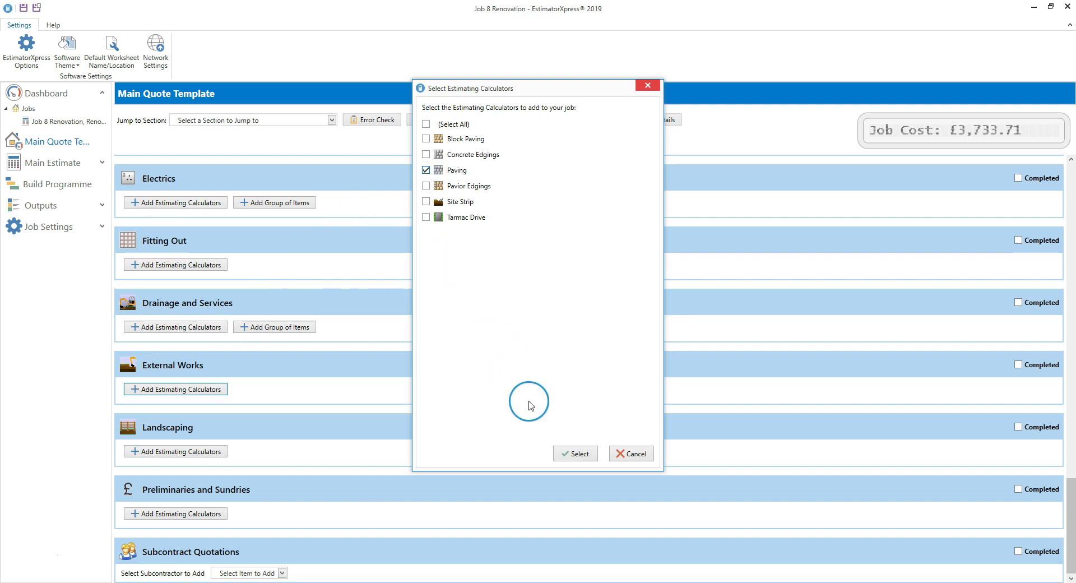
{"action": "left_click", "coordinate": [571, 454]}
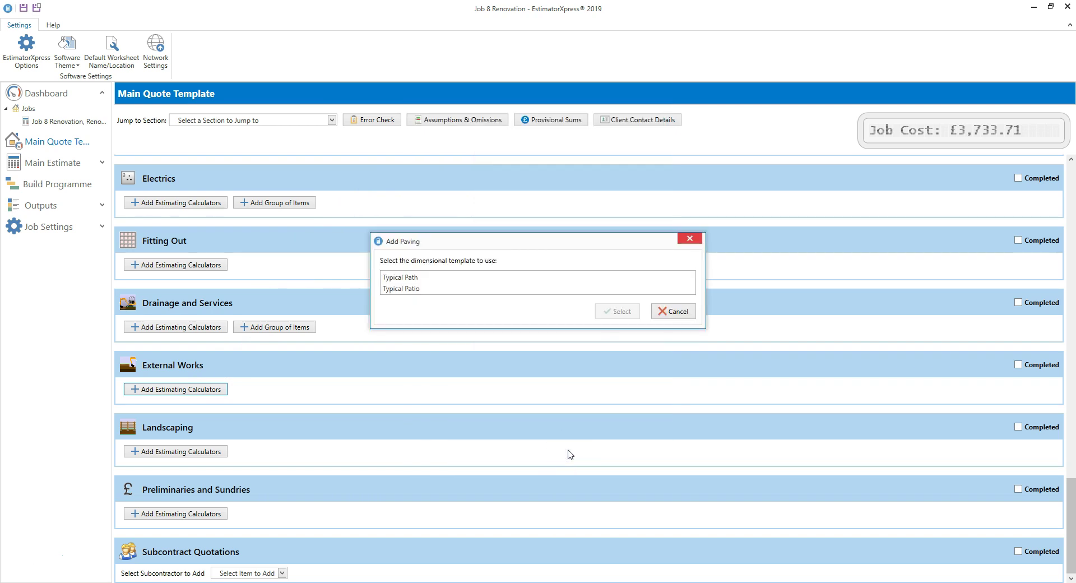
{"action": "left_click", "coordinate": [443, 288]}
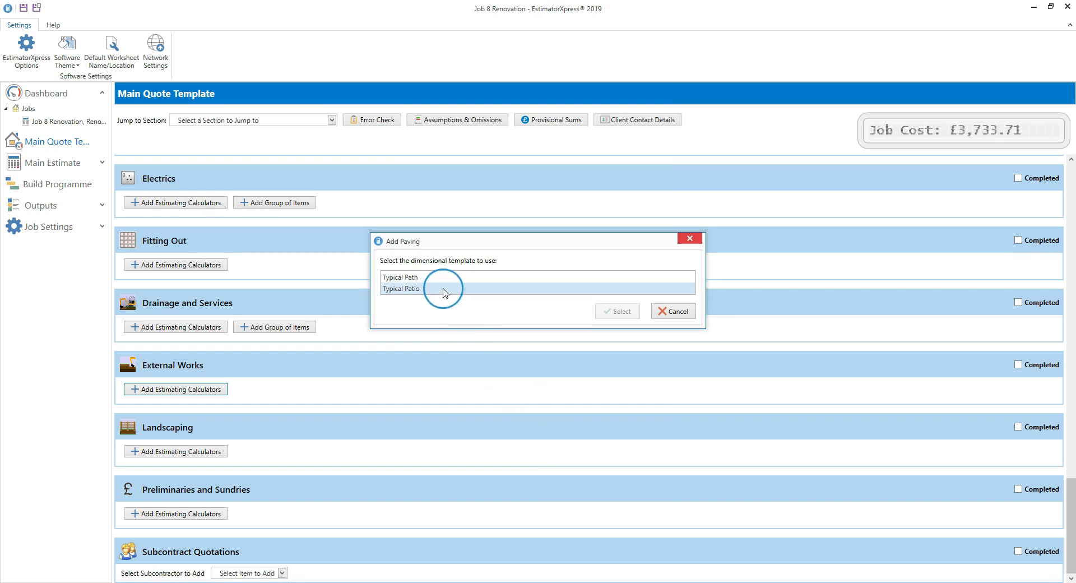
{"action": "left_click", "coordinate": [616, 311]}
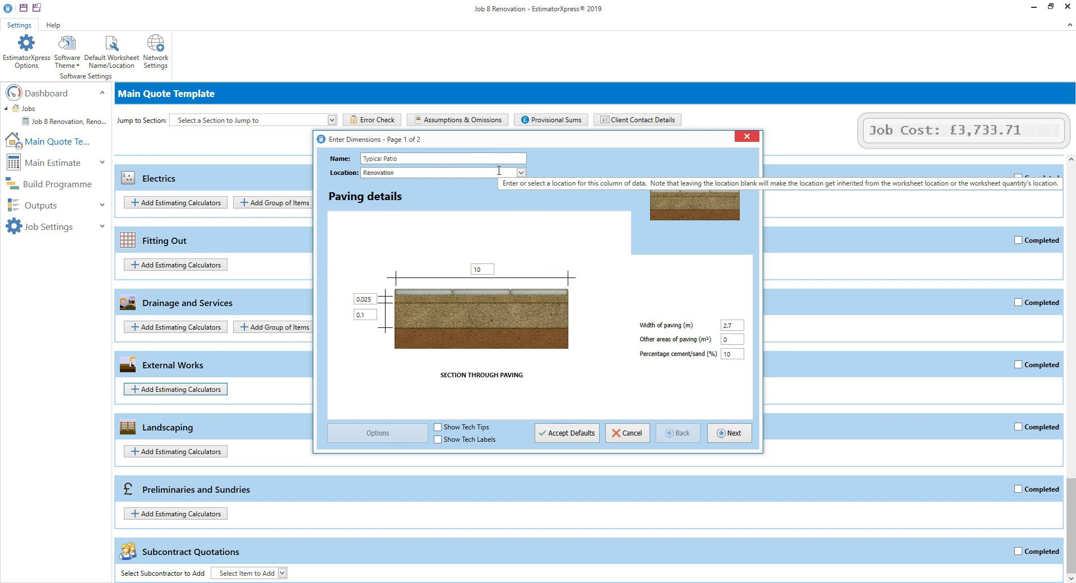
- Place the Typical Patio in the Garden and set its length to 8 m
{"action": "left_click", "coordinate": [519, 172]}
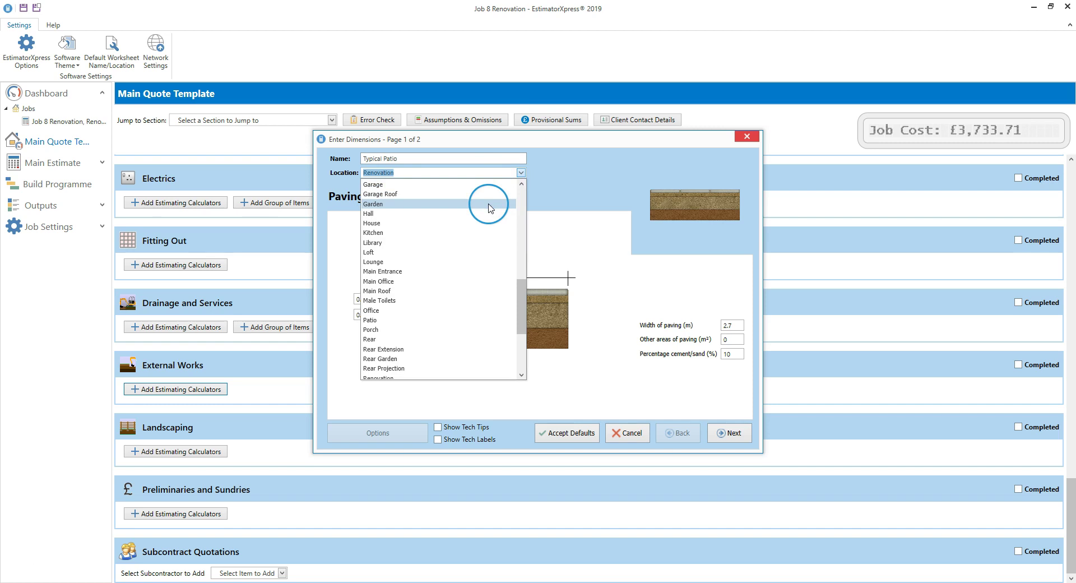
{"action": "left_click", "coordinate": [488, 201]}
{"action": "left_click", "coordinate": [504, 260]}
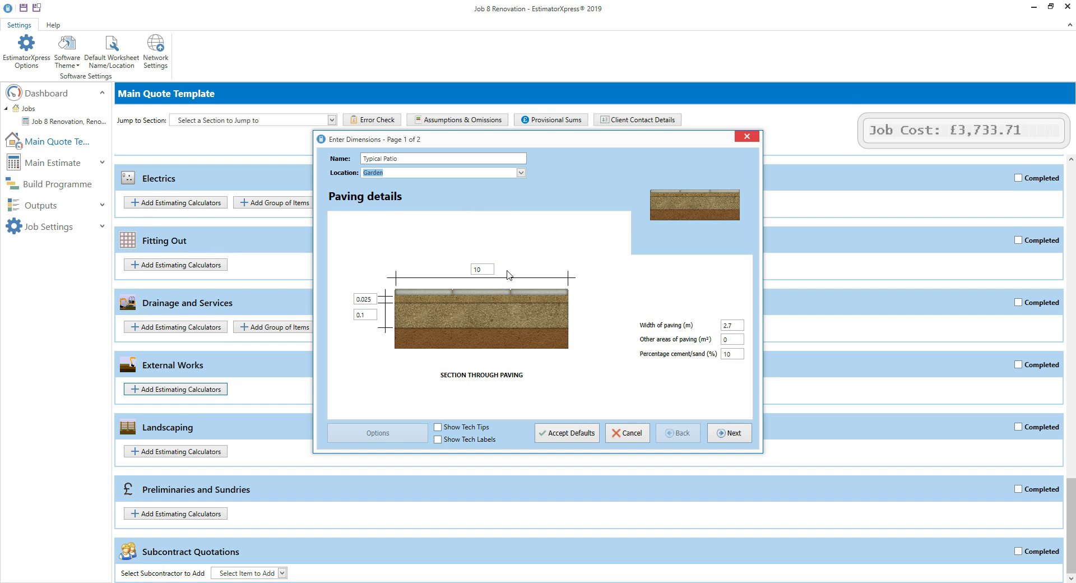
{"action": "left_click", "coordinate": [492, 269]}
- Turn on Show Tech Labels and Show Tech Tips for the paving diagram
{"action": "left_click", "coordinate": [438, 439]}
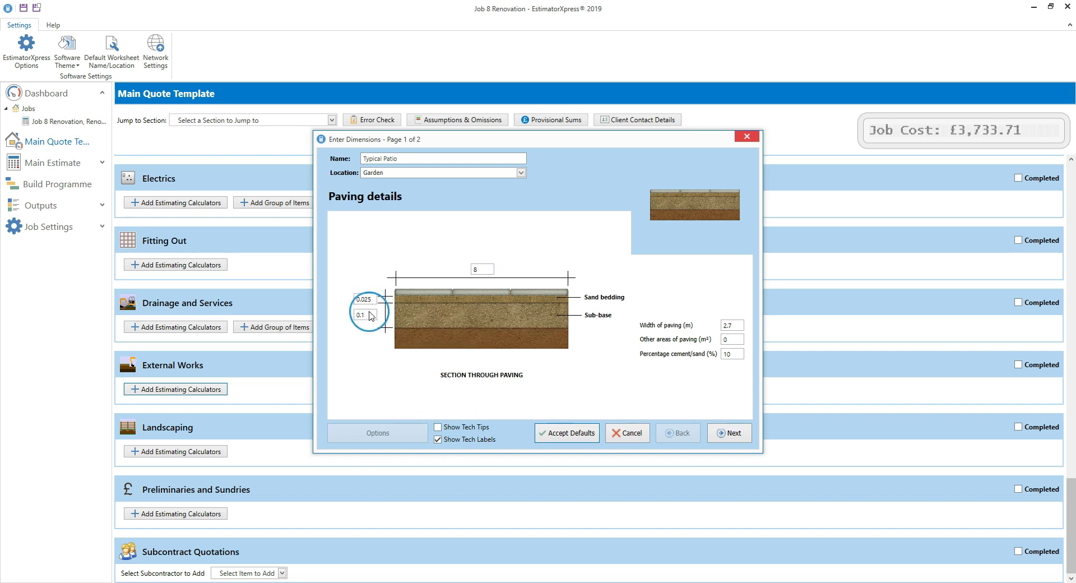
{"action": "left_click", "coordinate": [368, 315]}
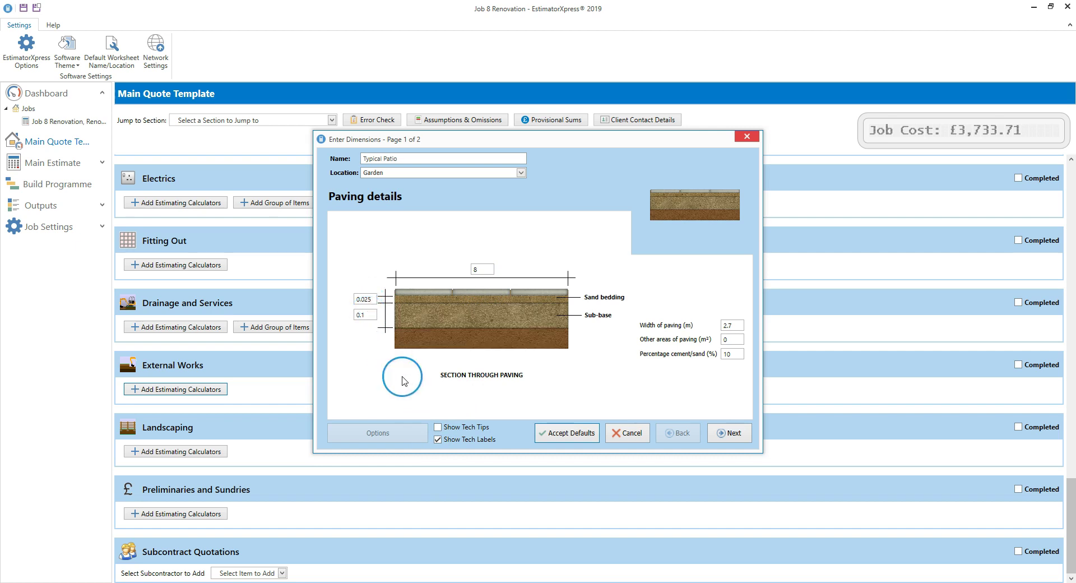
{"action": "left_click", "coordinate": [438, 427]}
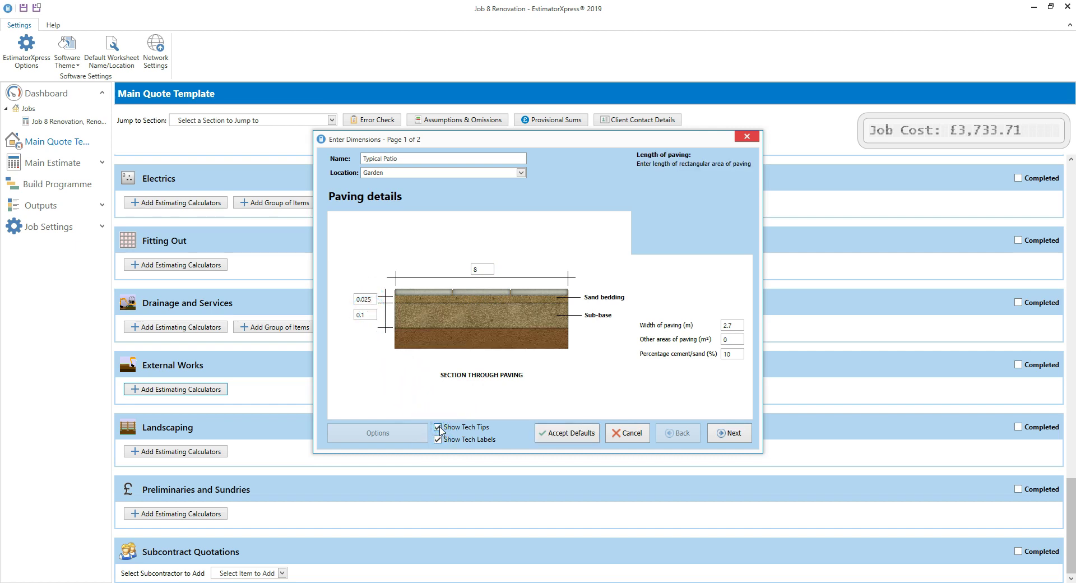
{"action": "left_click", "coordinate": [445, 427]}
- Change the paving width from 2.7 to 3 m and review the remaining paving fields
{"action": "left_click", "coordinate": [739, 325]}
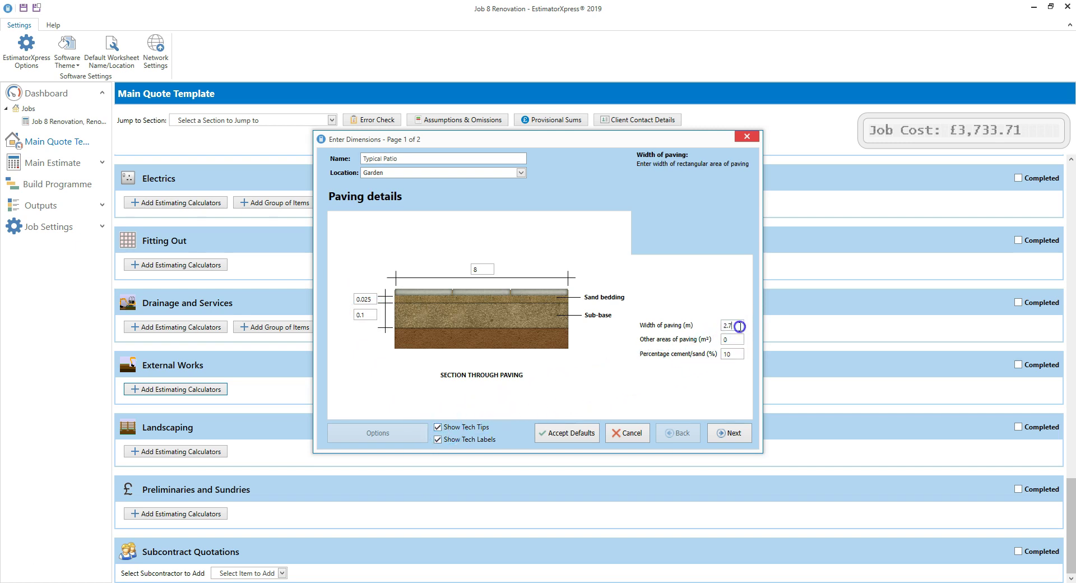
{"action": "double_click", "coordinate": [738, 325]}
{"action": "type", "text": "3"}
{"action": "left_click", "coordinate": [732, 338]}
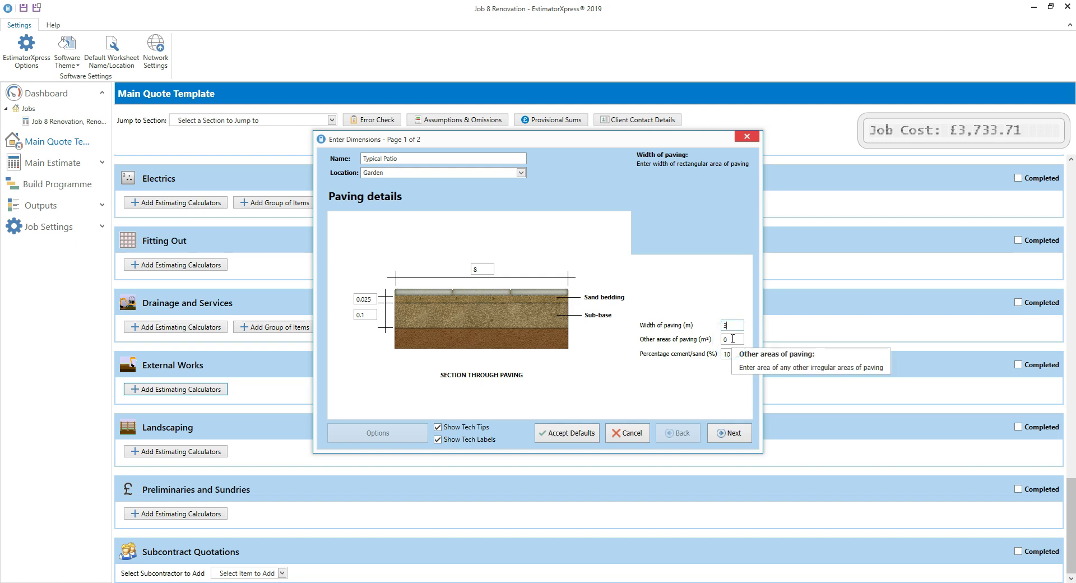
{"action": "left_click", "coordinate": [732, 353]}
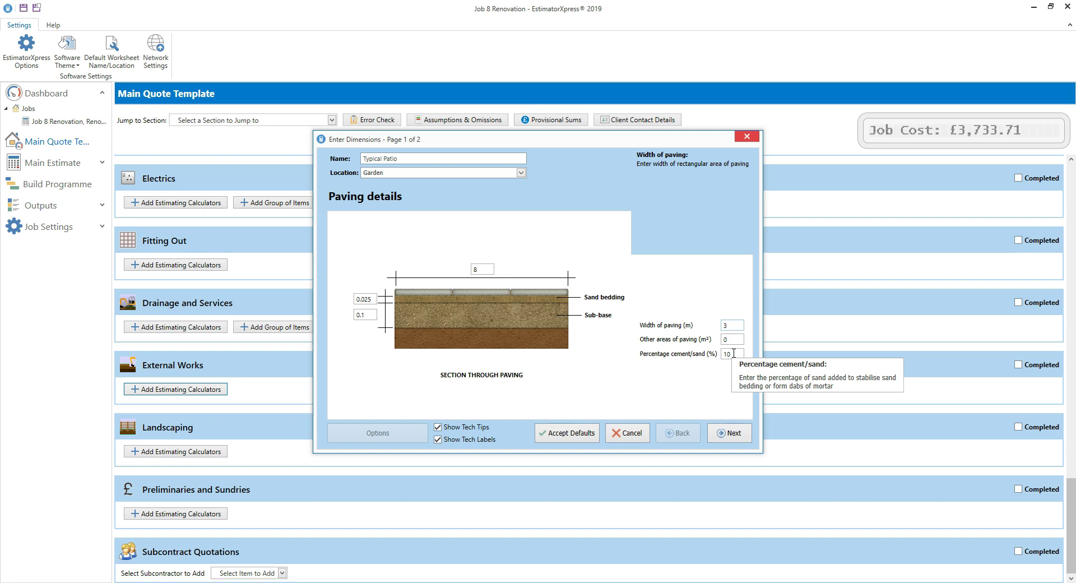
- On the plant page, allow 4 Mini Digger hours and 0 JCB hours
{"action": "left_click", "coordinate": [734, 433]}
{"action": "left_click", "coordinate": [739, 436]}
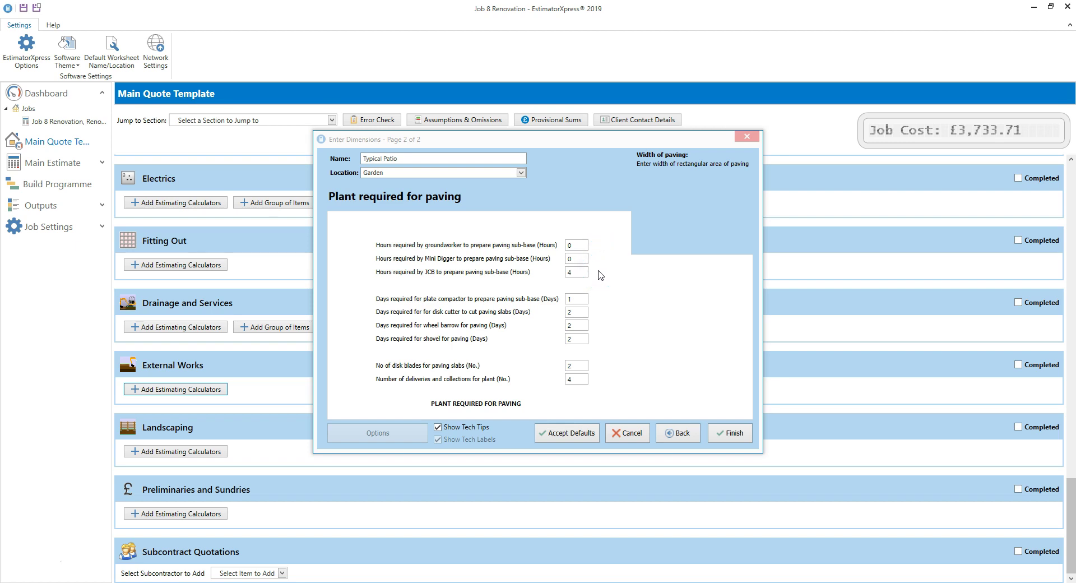
{"action": "left_click", "coordinate": [568, 258]}
{"action": "type", "text": "4"}
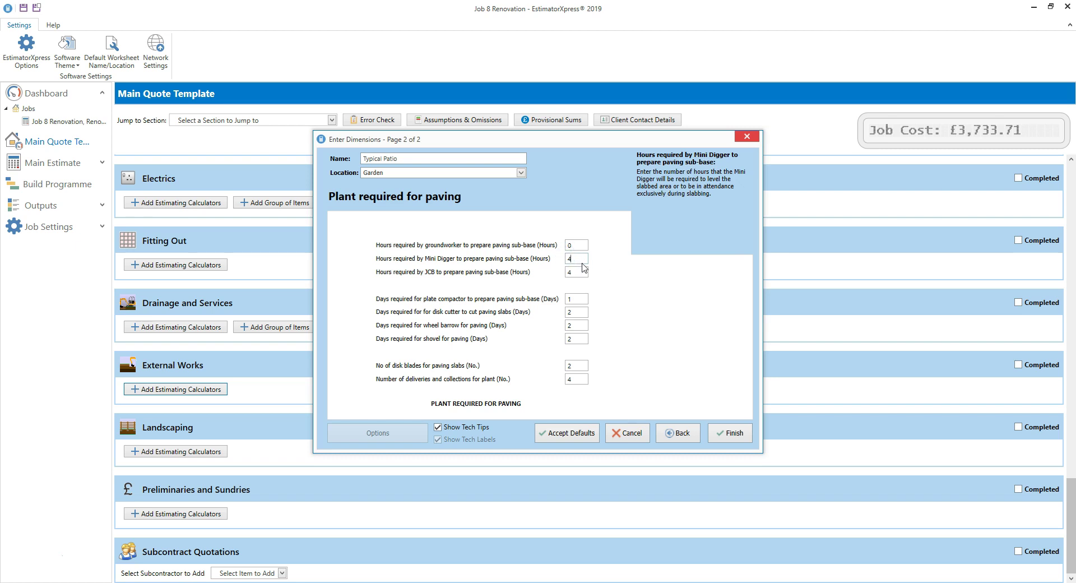
{"action": "left_click", "coordinate": [577, 272]}
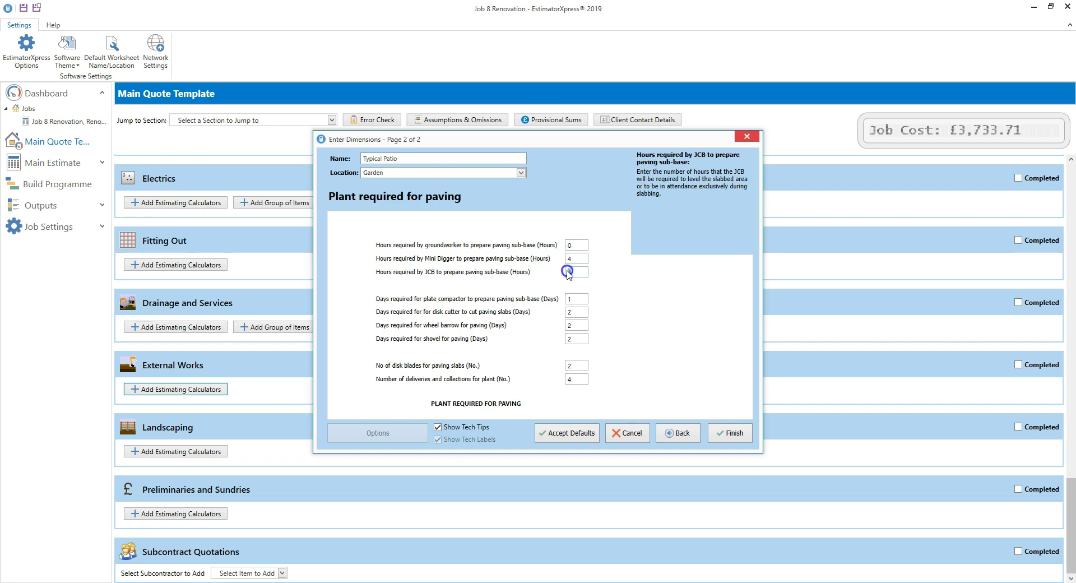
{"action": "type", "text": "0"}
- Review tips for compactor, cutter, barrow, shovel, blades and deliveries, then finish the patio entry
{"action": "left_click", "coordinate": [581, 295]}
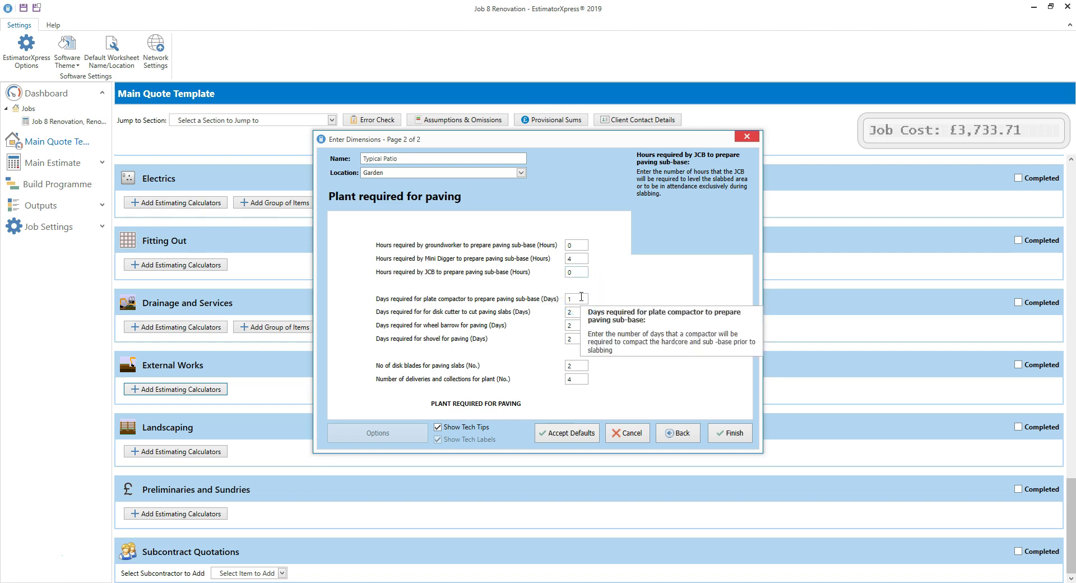
{"action": "left_click", "coordinate": [580, 312]}
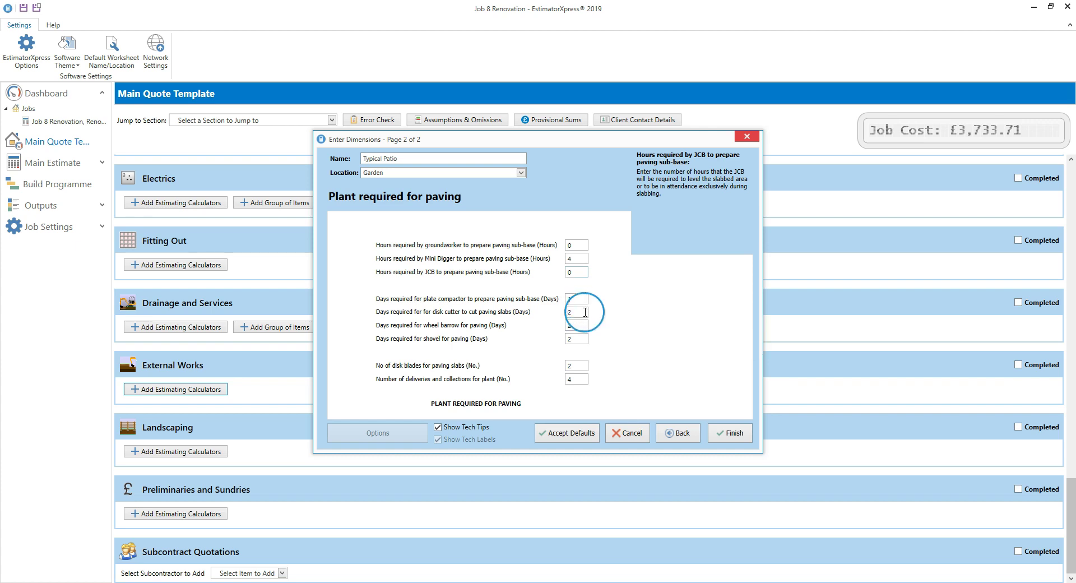
{"action": "left_click", "coordinate": [586, 326]}
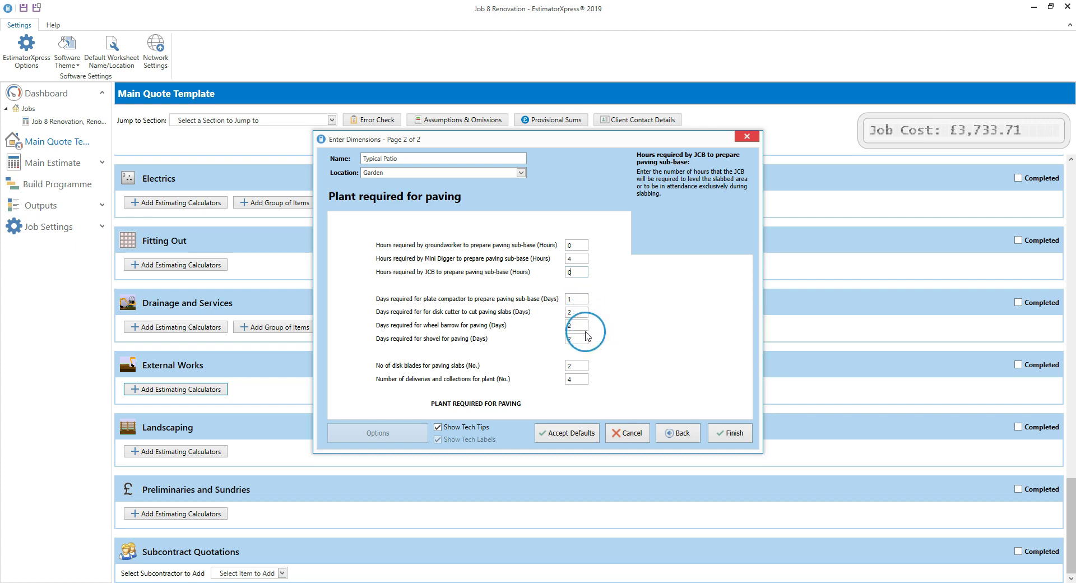
{"action": "left_click", "coordinate": [585, 338]}
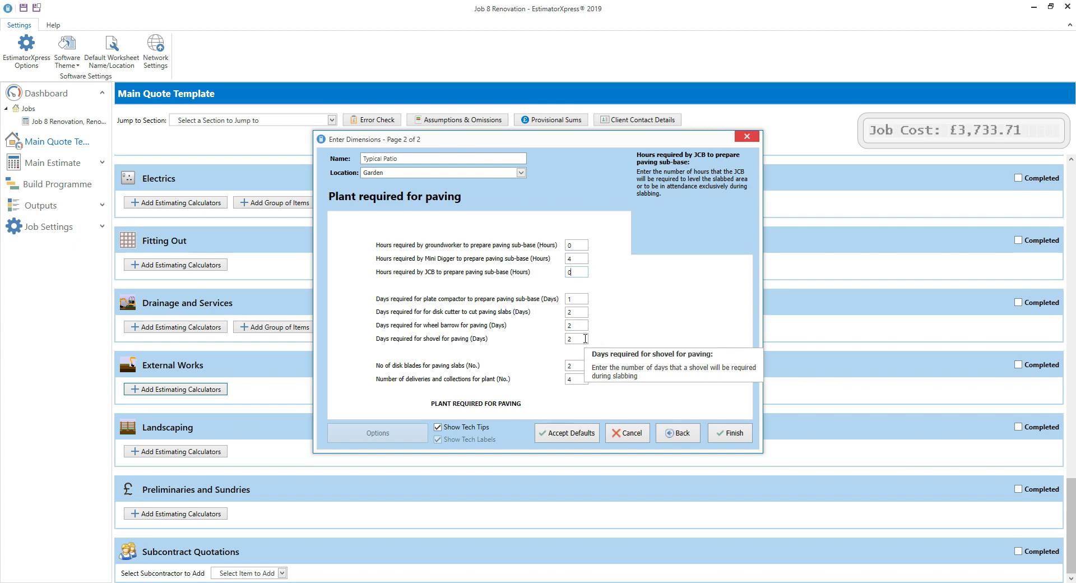
{"action": "left_click", "coordinate": [584, 340]}
{"action": "left_click", "coordinate": [583, 365]}
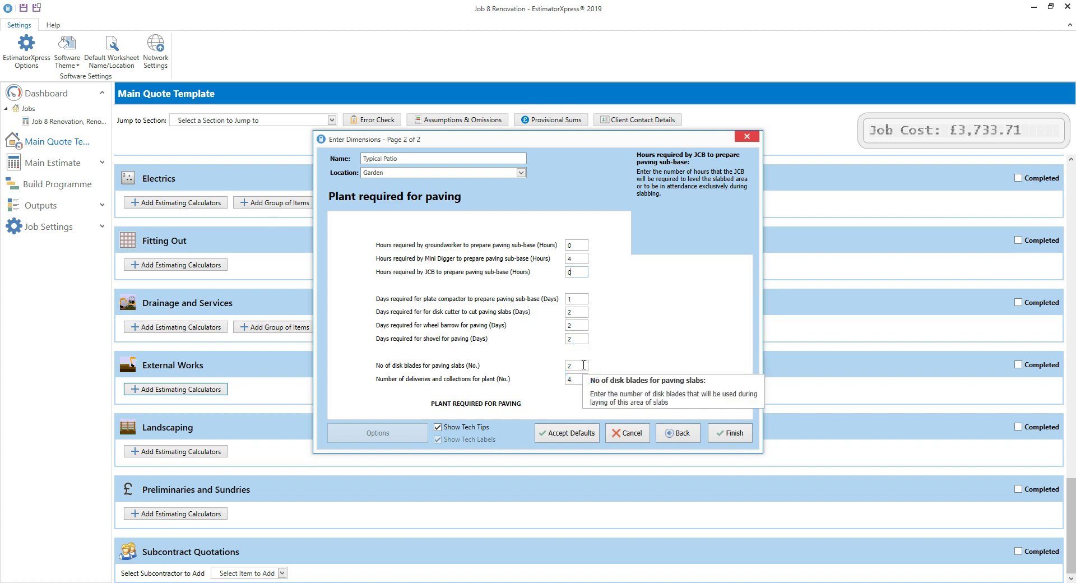
{"action": "left_click", "coordinate": [582, 377]}
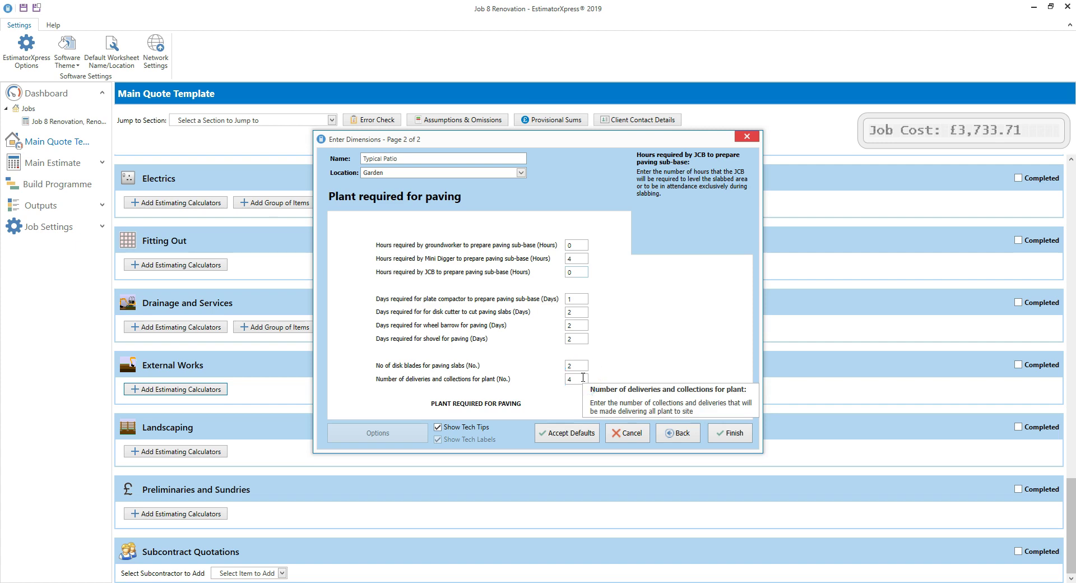
{"action": "left_click", "coordinate": [727, 439]}
- Check the new Paving row and mark External Works as Completed
{"action": "left_click", "coordinate": [720, 443]}
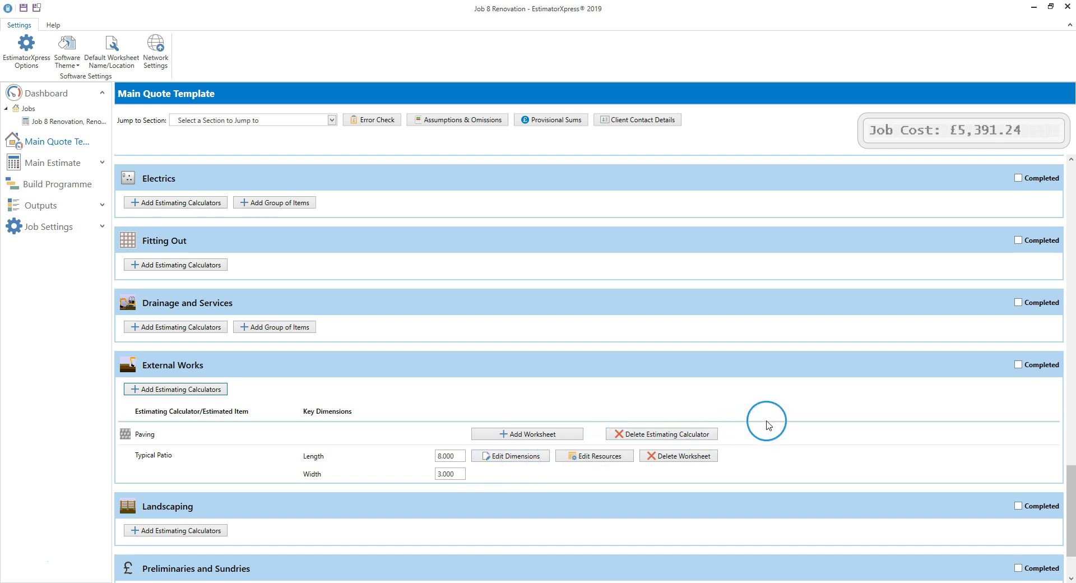
{"action": "left_click", "coordinate": [1018, 364]}
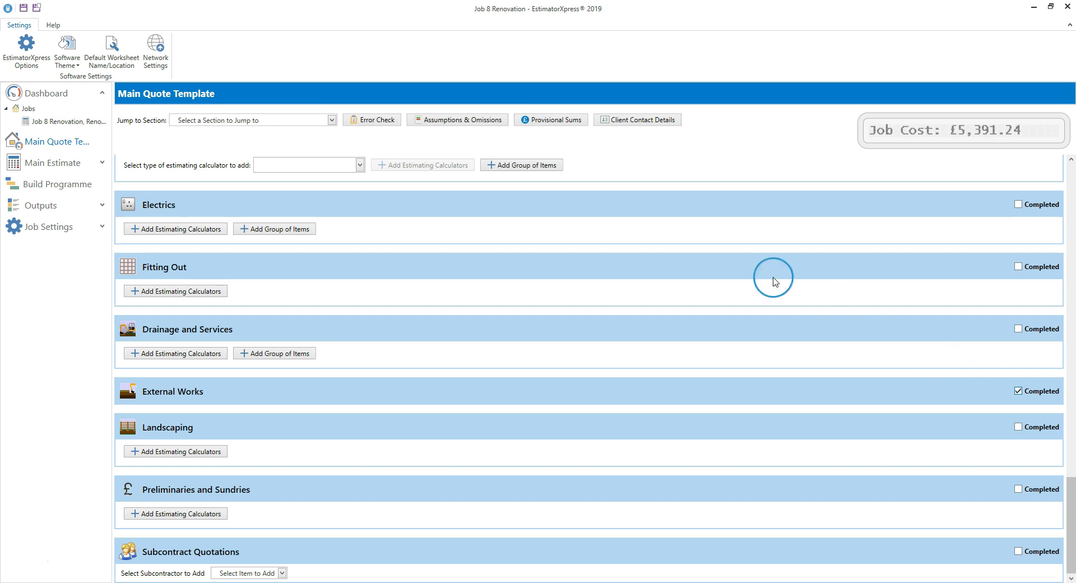
- Jump to the Rooms section and add a Rectangular Room with a Flat Ceiling
{"action": "left_click", "coordinate": [332, 121]}
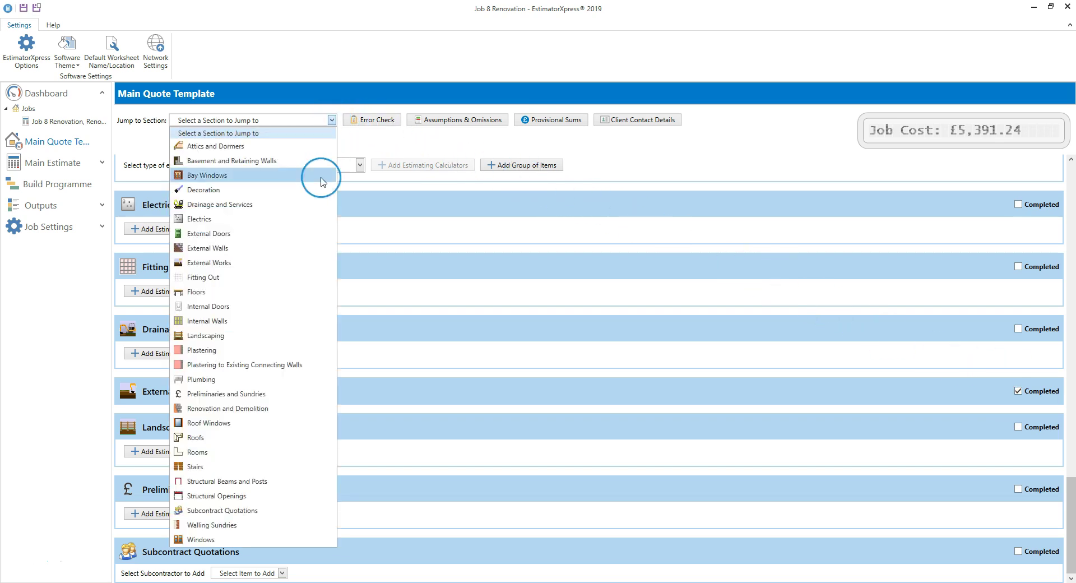
{"action": "left_click", "coordinate": [224, 452]}
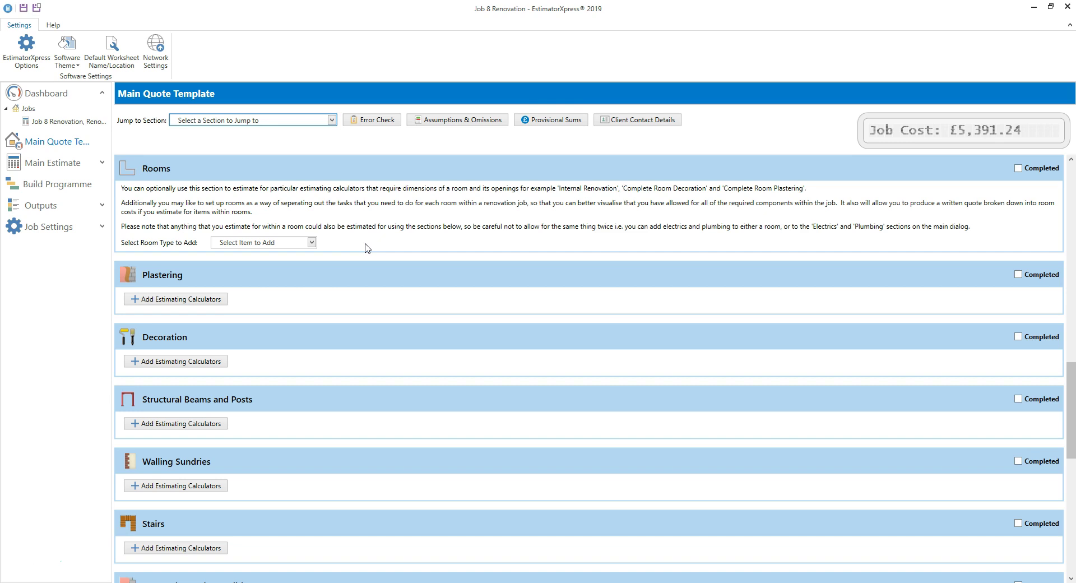
{"action": "left_click", "coordinate": [311, 245]}
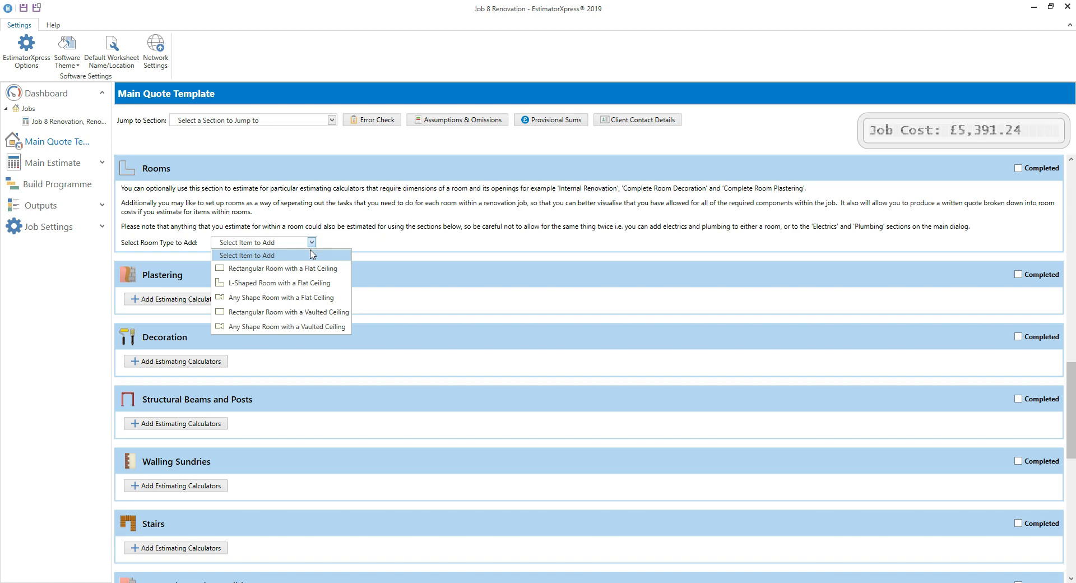
{"action": "left_click", "coordinate": [322, 272]}
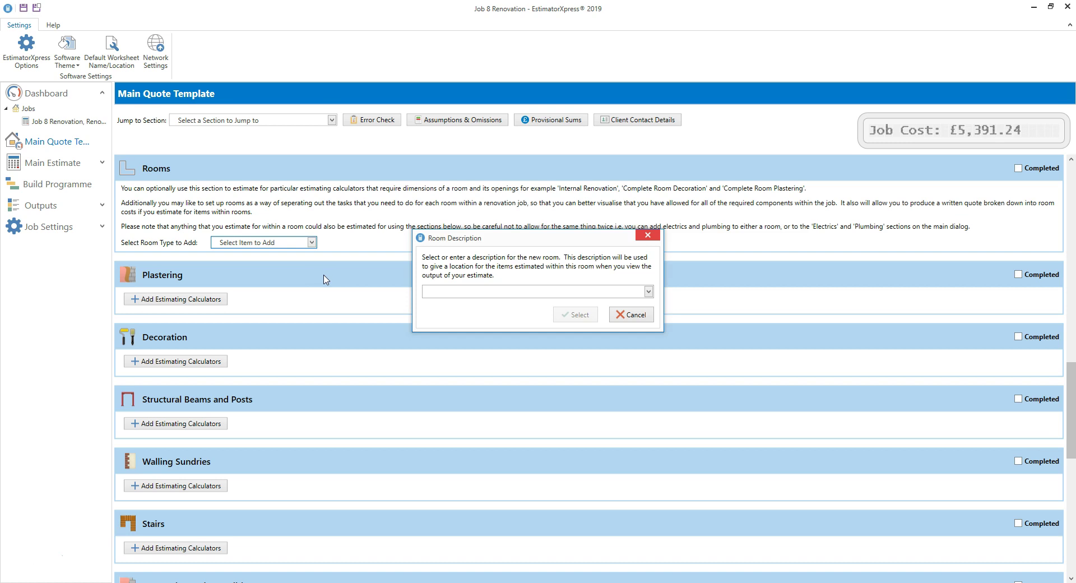
- Choose Dining Room as the new room's description and confirm it
{"action": "left_click", "coordinate": [648, 291]}
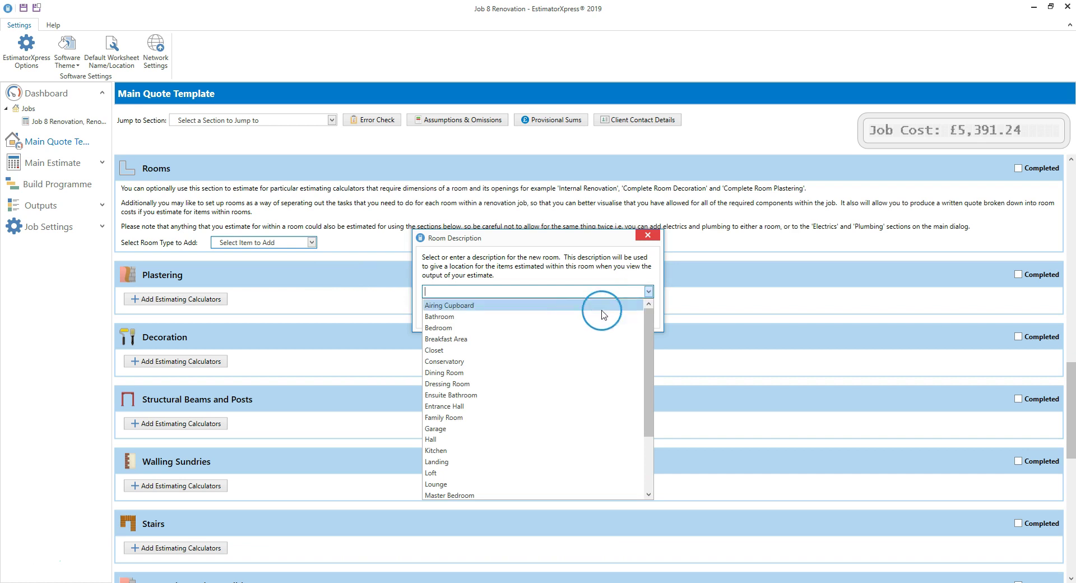
{"action": "left_click", "coordinate": [477, 373]}
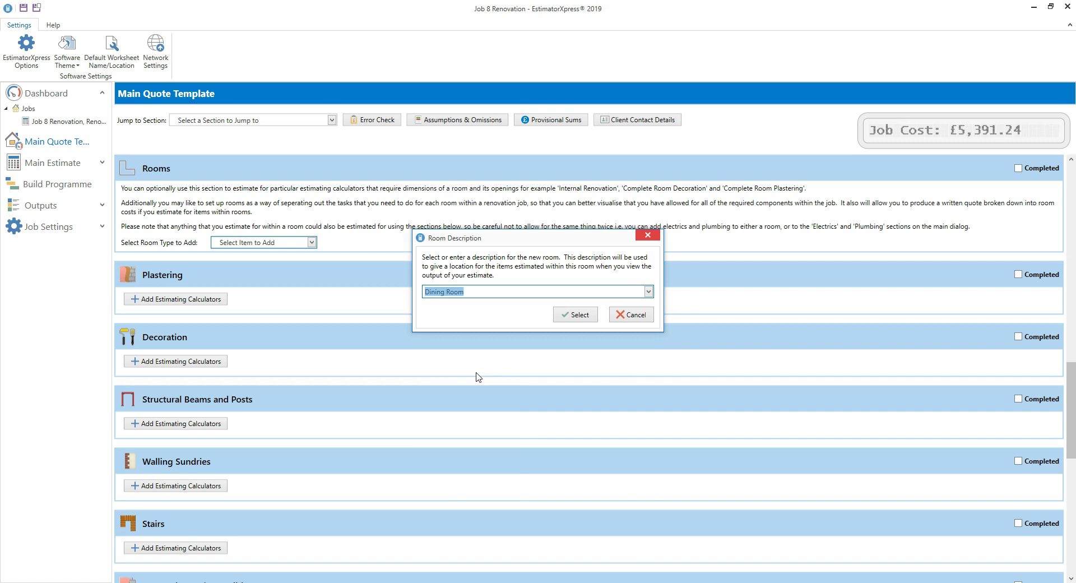
{"action": "left_click", "coordinate": [575, 314]}
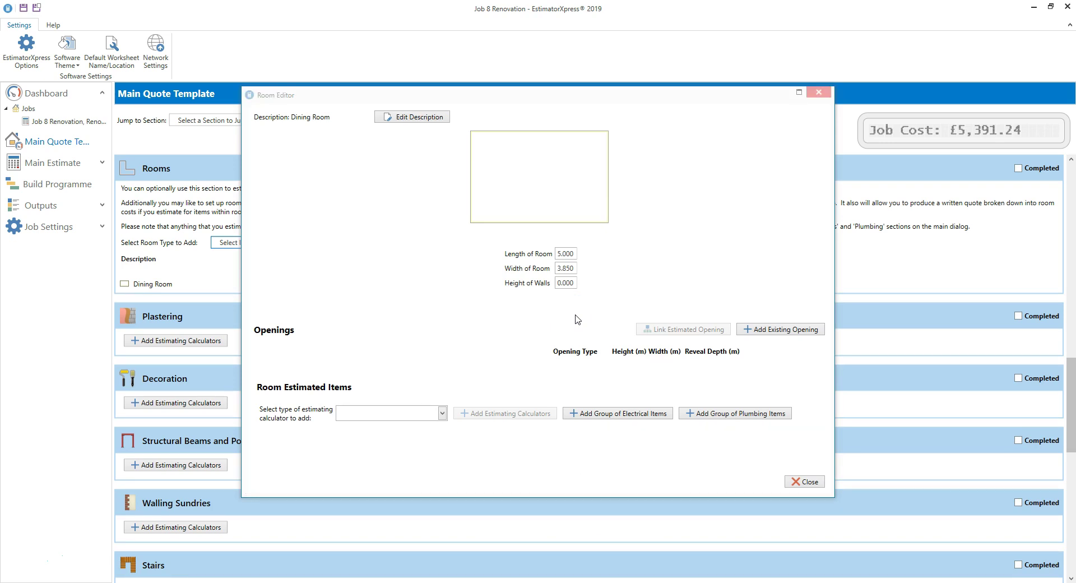
- Enter Dining Room length 4.5, width 4 and wall height 2.3 m
{"action": "left_click", "coordinate": [558, 254]}
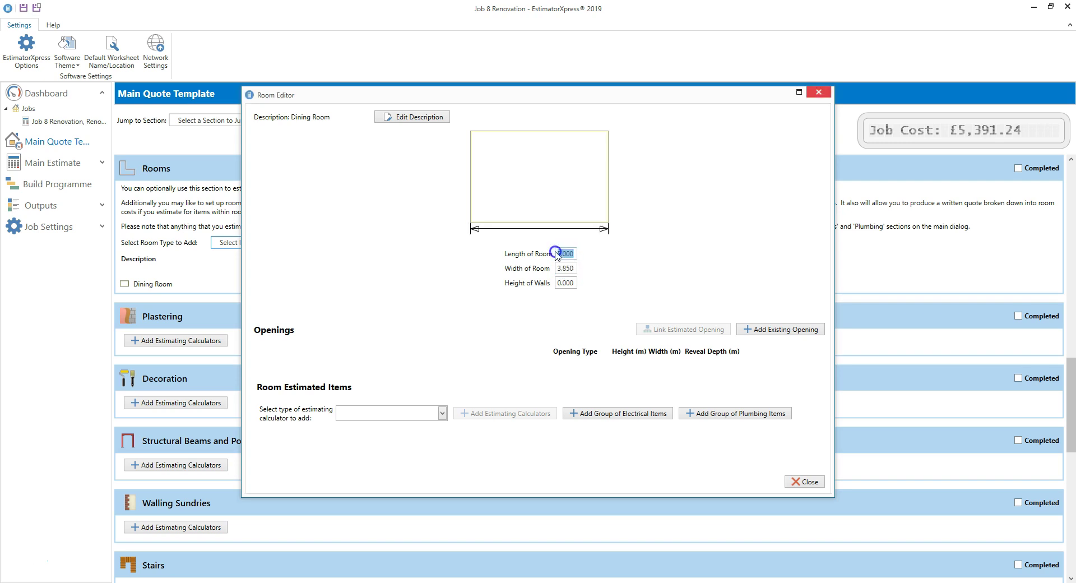
{"action": "type", "text": "4.5"}
{"action": "key", "text": "Tab"}
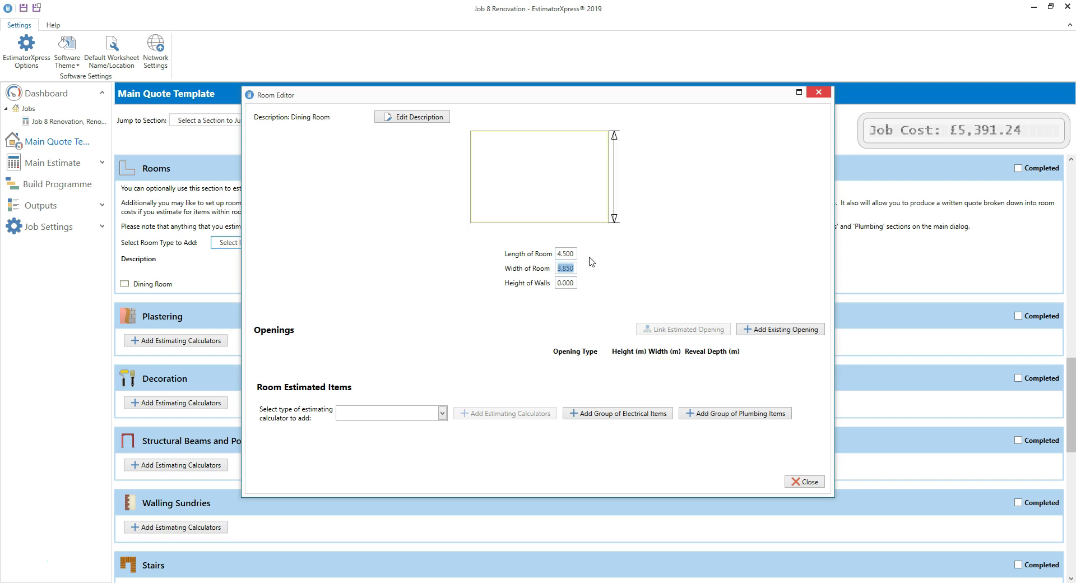
{"action": "type", "text": "4"}
{"action": "key", "text": "Tab"}
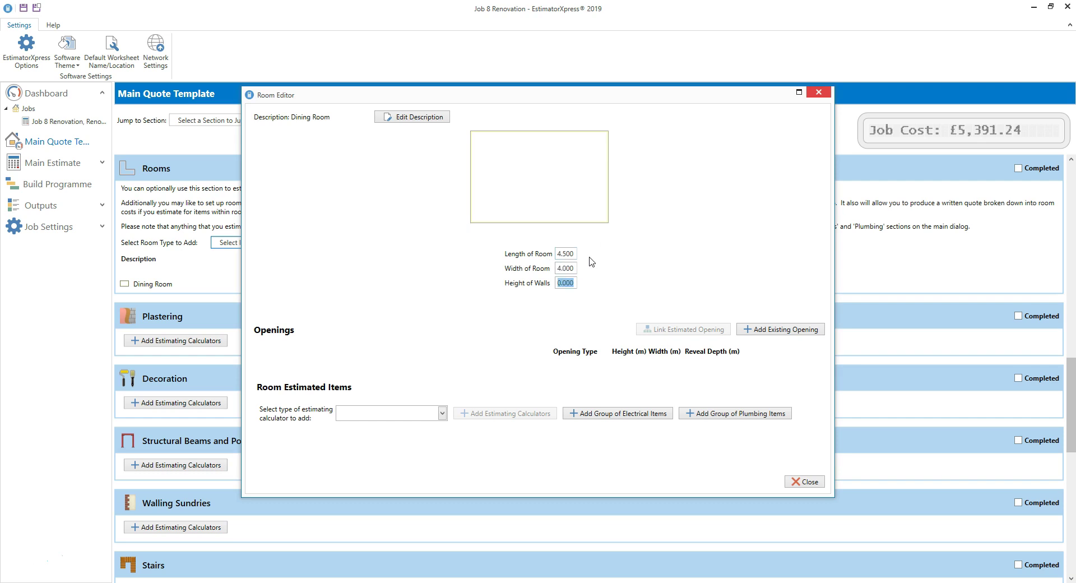
{"action": "type", "text": "2.3"}
- Add a 1.95 m by 0.9 m Internal Door opening with no reveal
{"action": "left_click", "coordinate": [775, 332]}
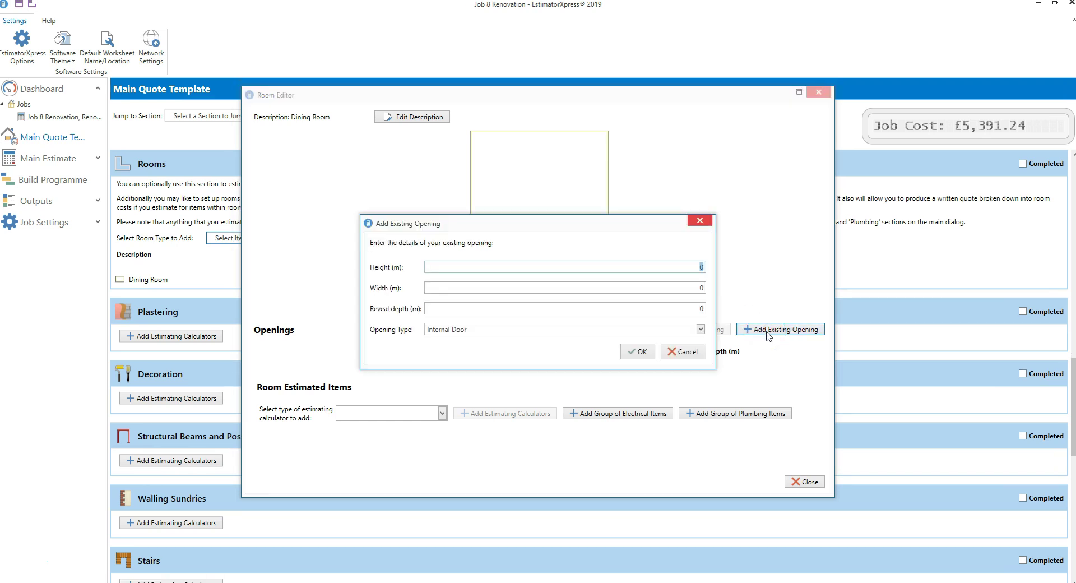
{"action": "type", "text": "1.95"}
{"action": "key", "text": "Tab"}
{"action": "type", "text": ".9"}
{"action": "key", "text": "Tab"}
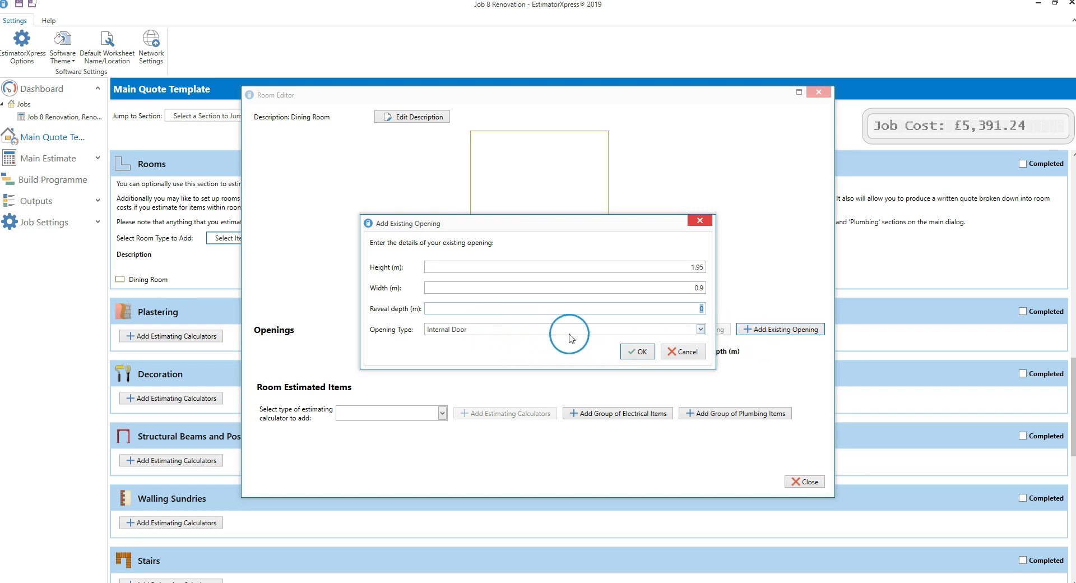
{"action": "left_click", "coordinate": [637, 351]}
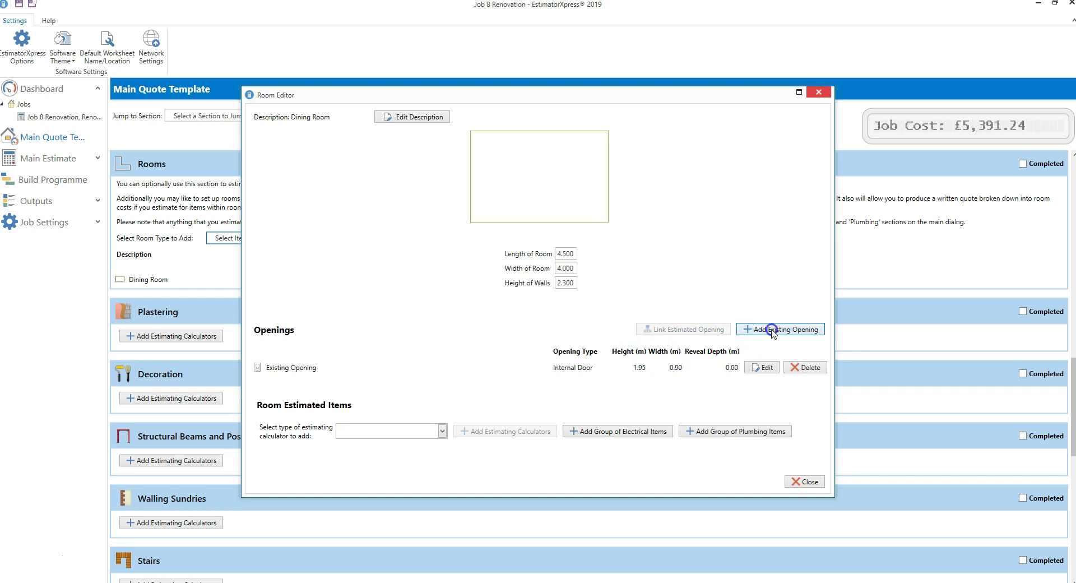
- Add a 1.2 m by 0.6 m Window opening with 0.15 m reveal depth
{"action": "left_click", "coordinate": [772, 330]}
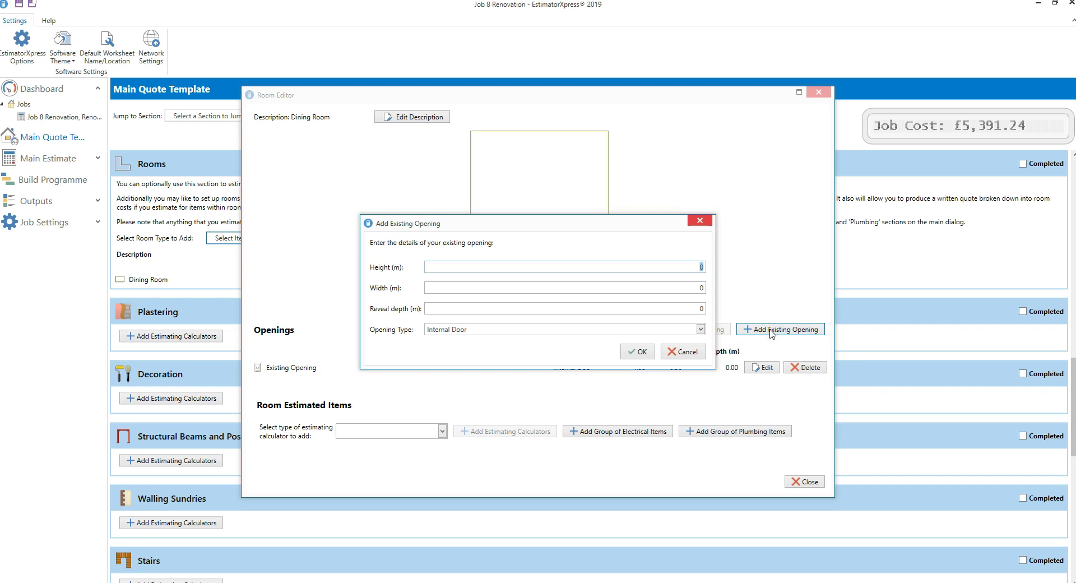
{"action": "type", "text": "1.2"}
{"action": "key", "text": "Tab"}
{"action": "type", "text": "0.6"}
{"action": "key", "text": "Tab"}
{"action": "type", "text": "0.15"}
{"action": "left_click", "coordinate": [700, 329]}
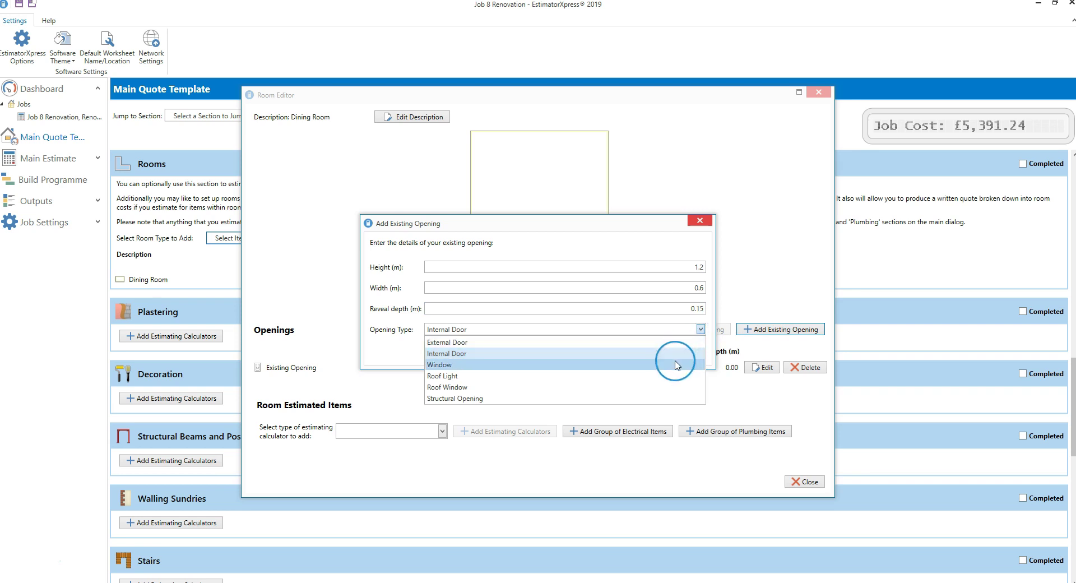
{"action": "left_click", "coordinate": [676, 365]}
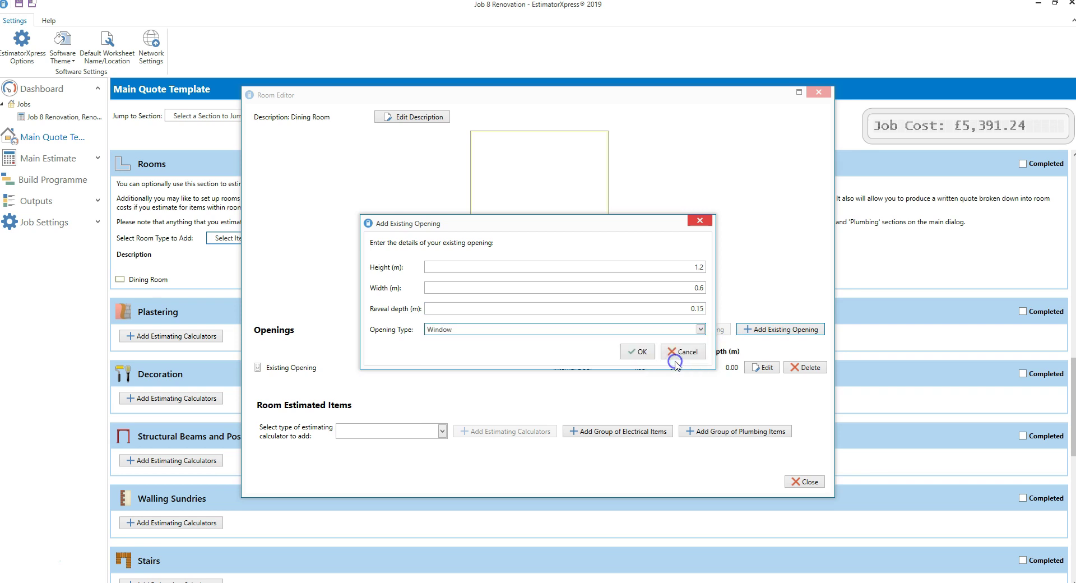
{"action": "left_click", "coordinate": [639, 351]}
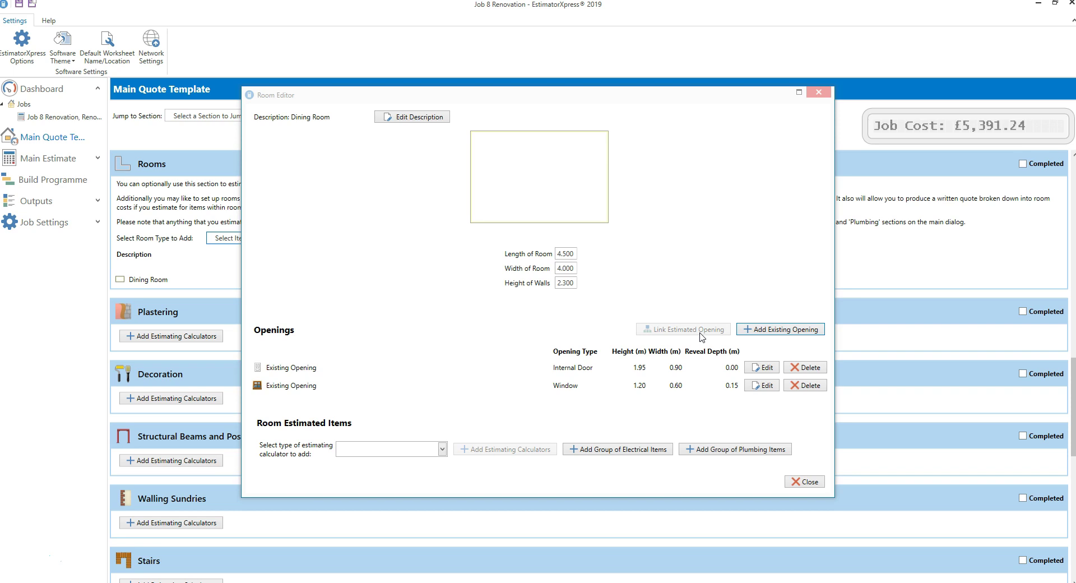
{"action": "left_click", "coordinate": [701, 335]}
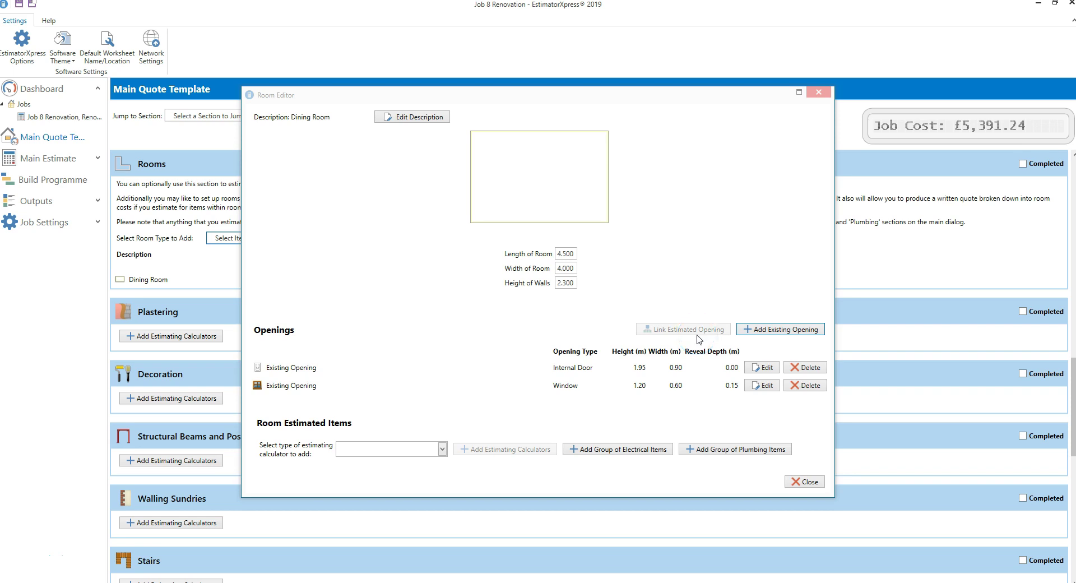
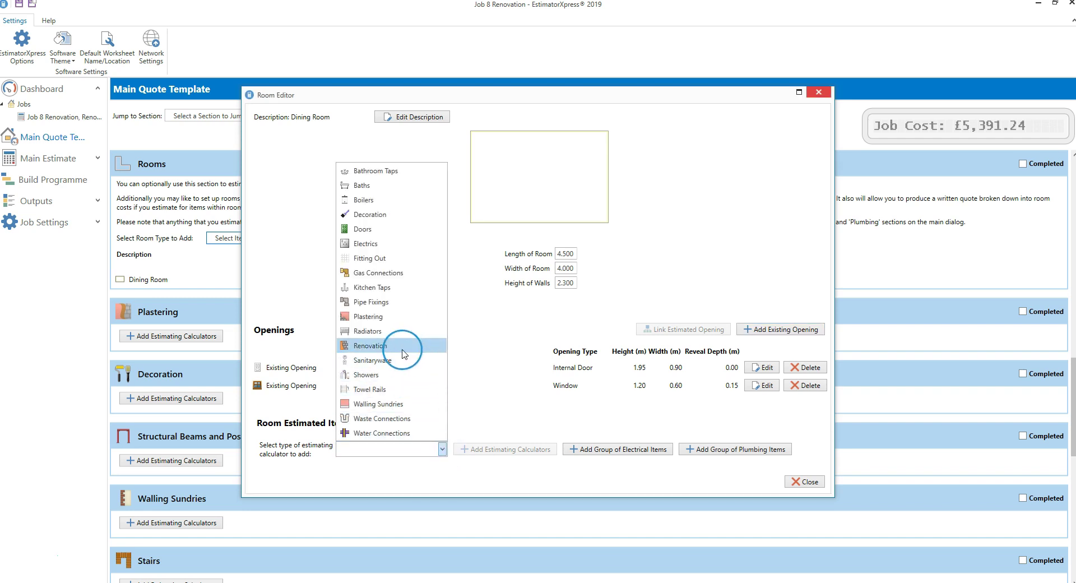
- Add the Internal Renovation calculator from the Renovation calculator type to the Dining Room
{"action": "left_click", "coordinate": [401, 346]}
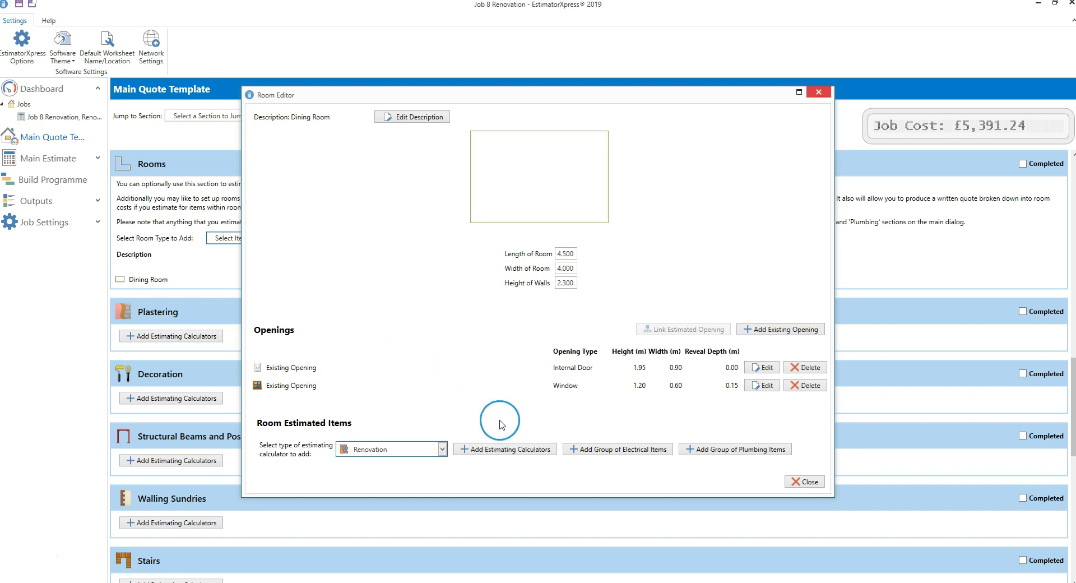
{"action": "left_click", "coordinate": [536, 452]}
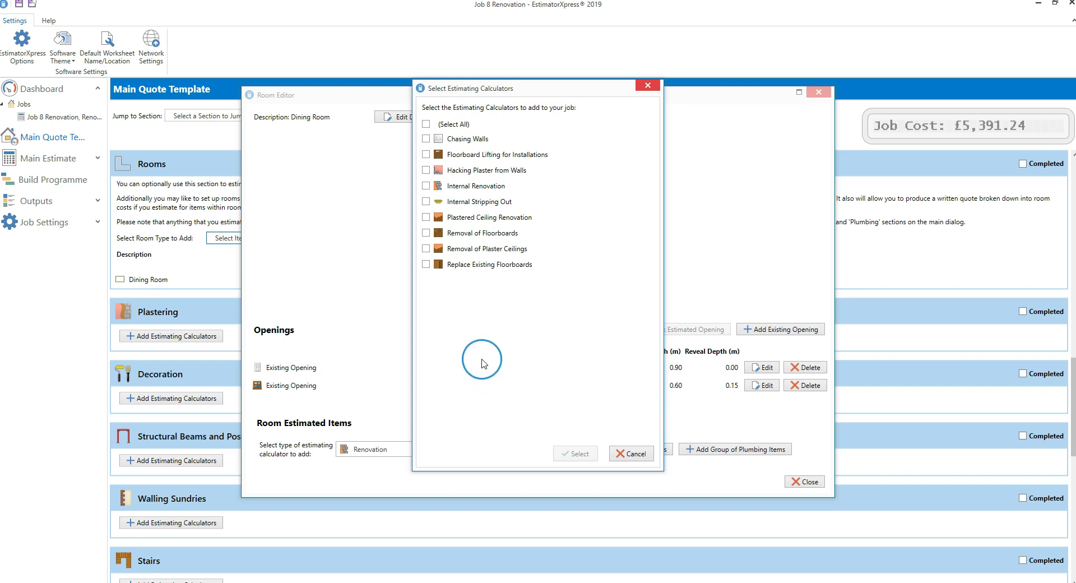
{"action": "left_click", "coordinate": [425, 186]}
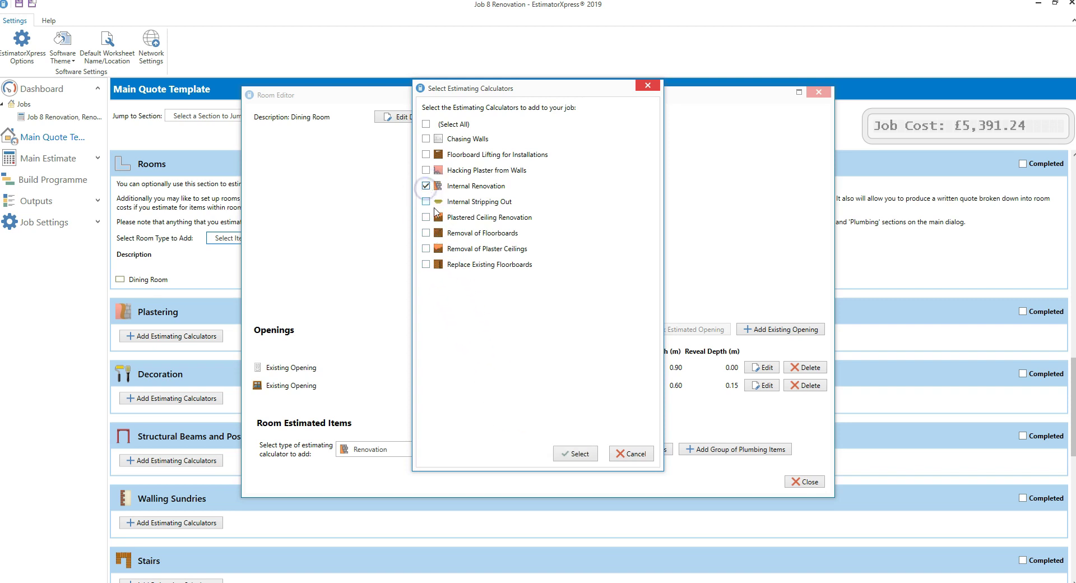
{"action": "left_click", "coordinate": [573, 453]}
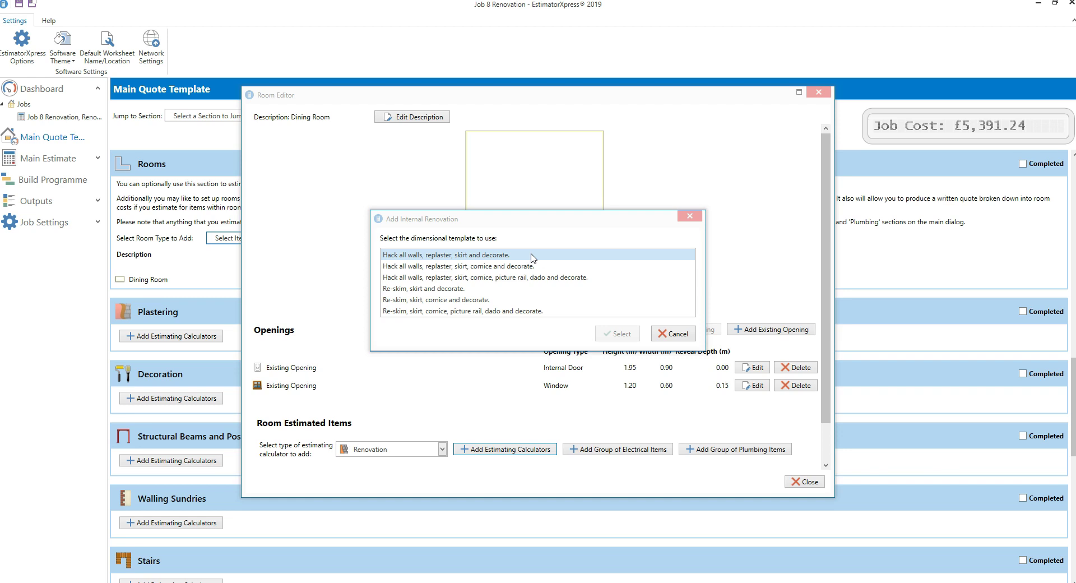
- Apply the 'Hack all walls, replaster, skirt and decorate' template and check the 2.3 m wall height, plaster thickness and bulking factor
{"action": "left_click", "coordinate": [532, 256]}
{"action": "left_click", "coordinate": [626, 336]}
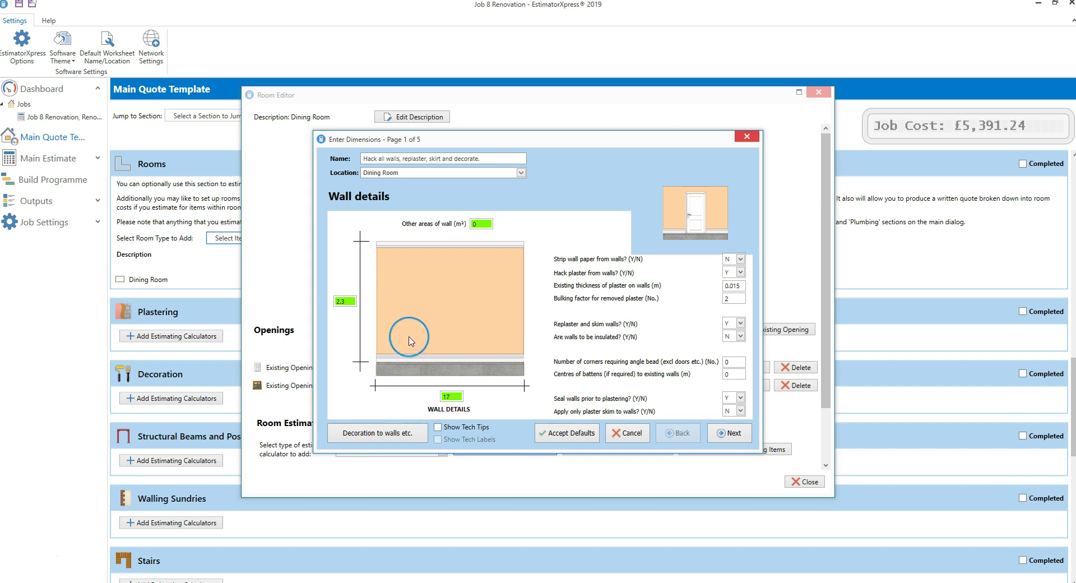
{"action": "left_click", "coordinate": [347, 302]}
{"action": "key", "text": "Tab"}
{"action": "key", "text": "Tab"}
{"action": "key", "text": "Tab"}
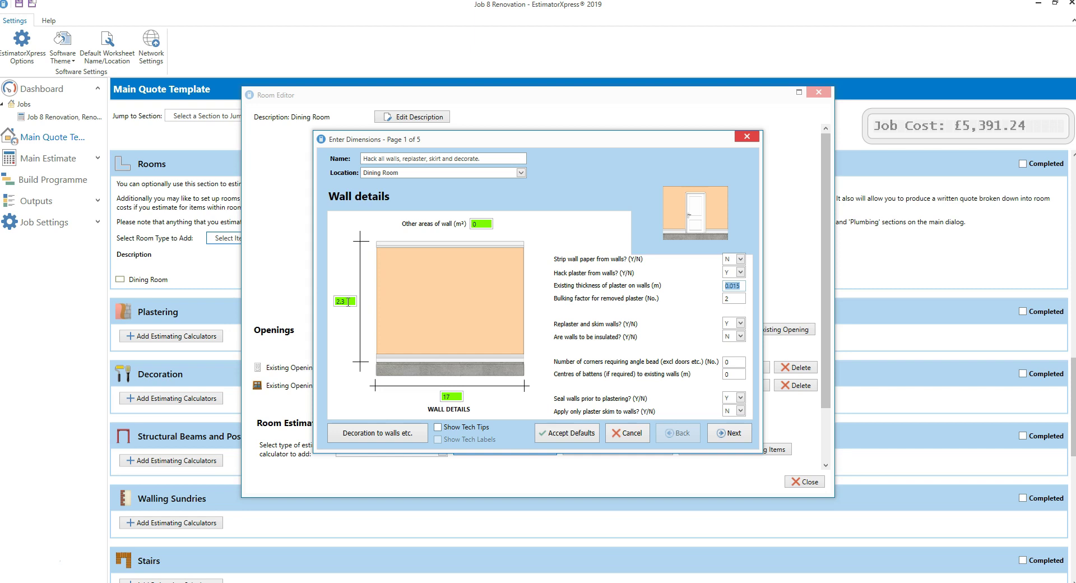
{"action": "key", "text": "Tab"}
{"action": "key", "text": "Tab"}
{"action": "key", "text": "Tab"}
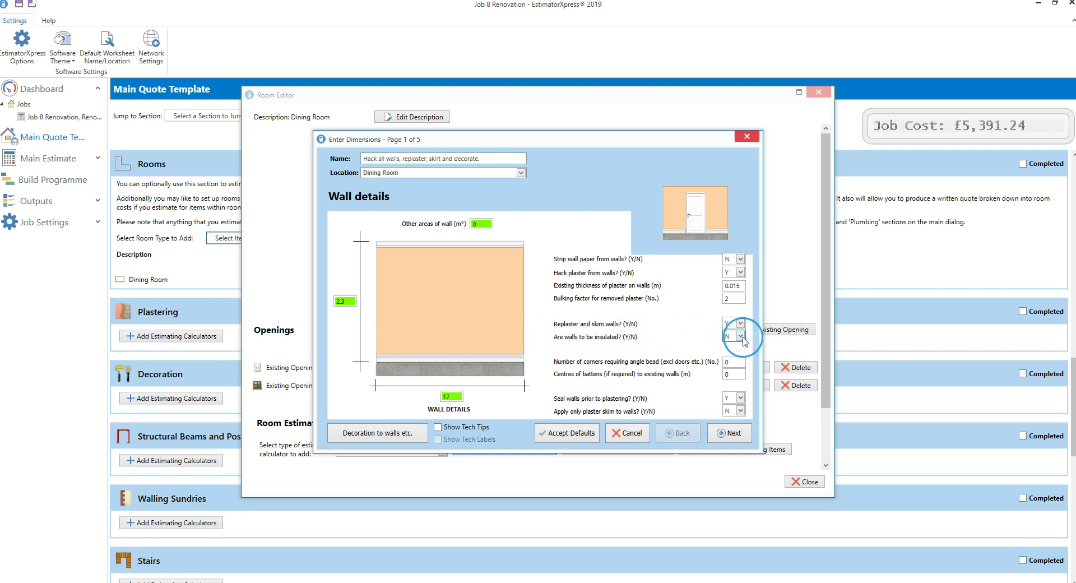
- Accept the internal door, window, external opening and ceiling pages to add the worksheet
{"action": "mouse_move", "coordinate": [744, 340]}
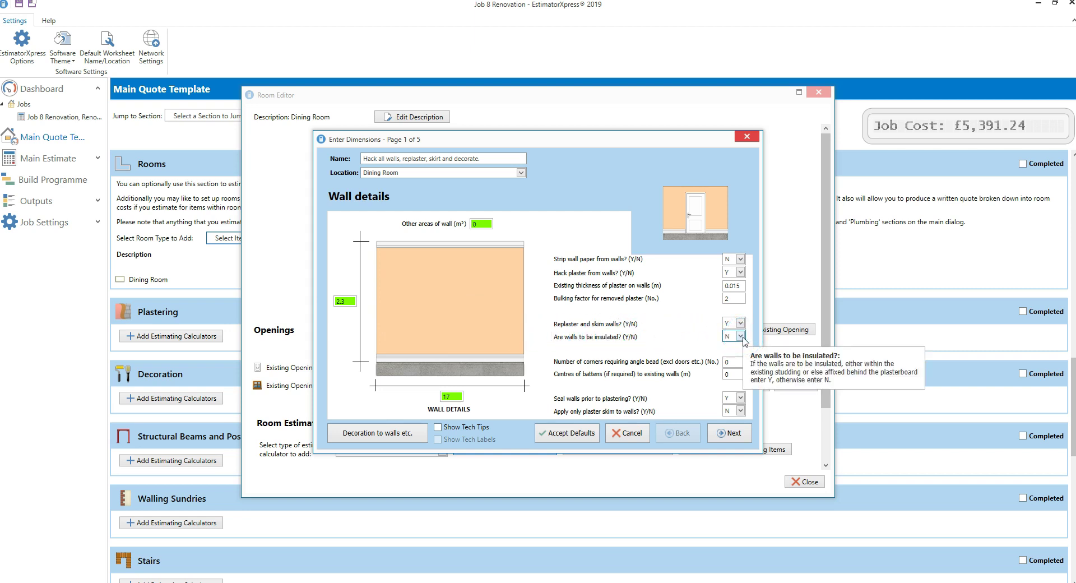
{"action": "left_click", "coordinate": [734, 434]}
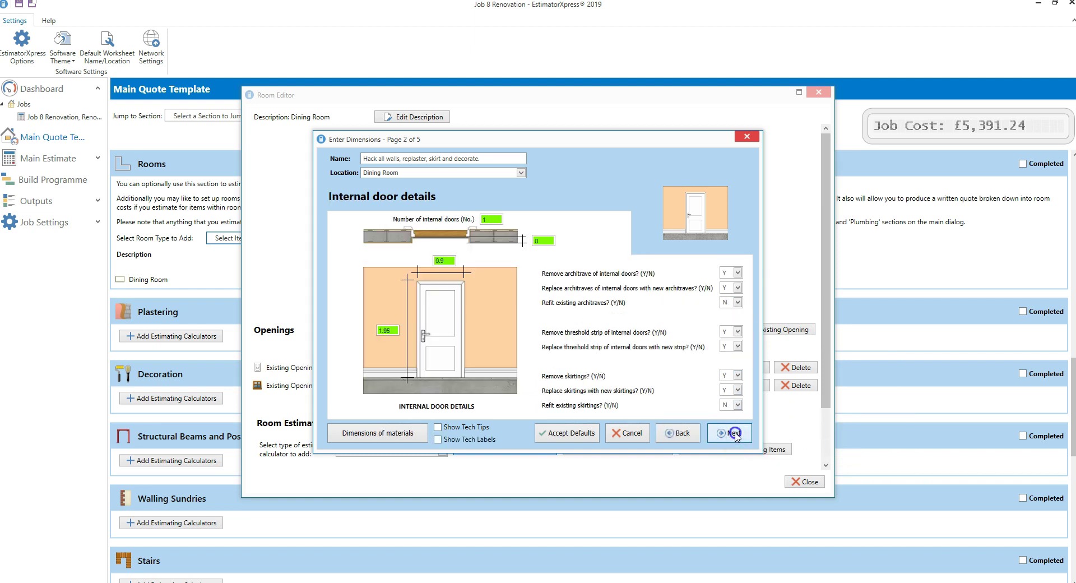
{"action": "left_click", "coordinate": [734, 434]}
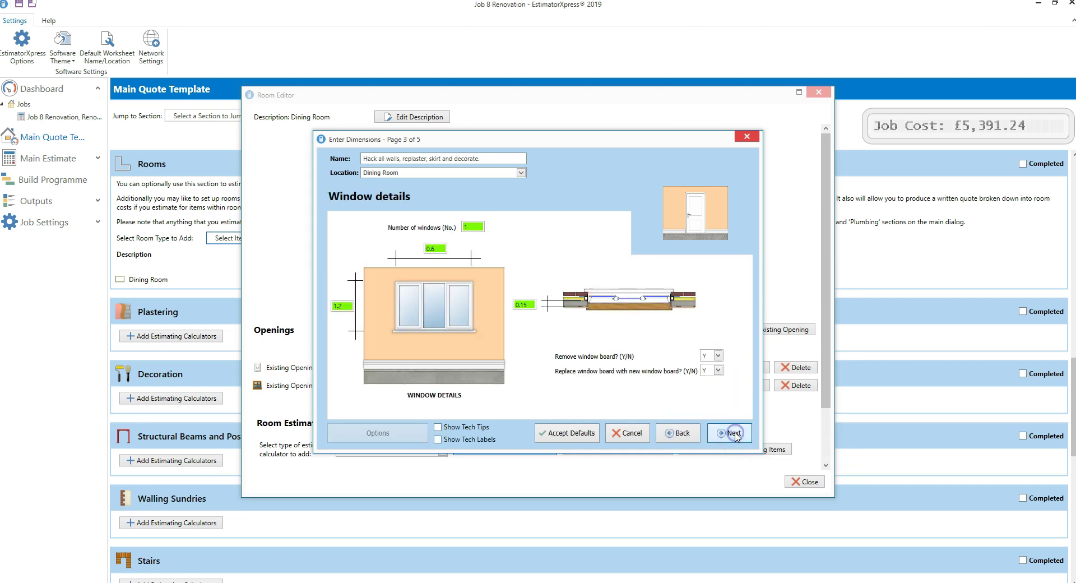
{"action": "left_click", "coordinate": [735, 434]}
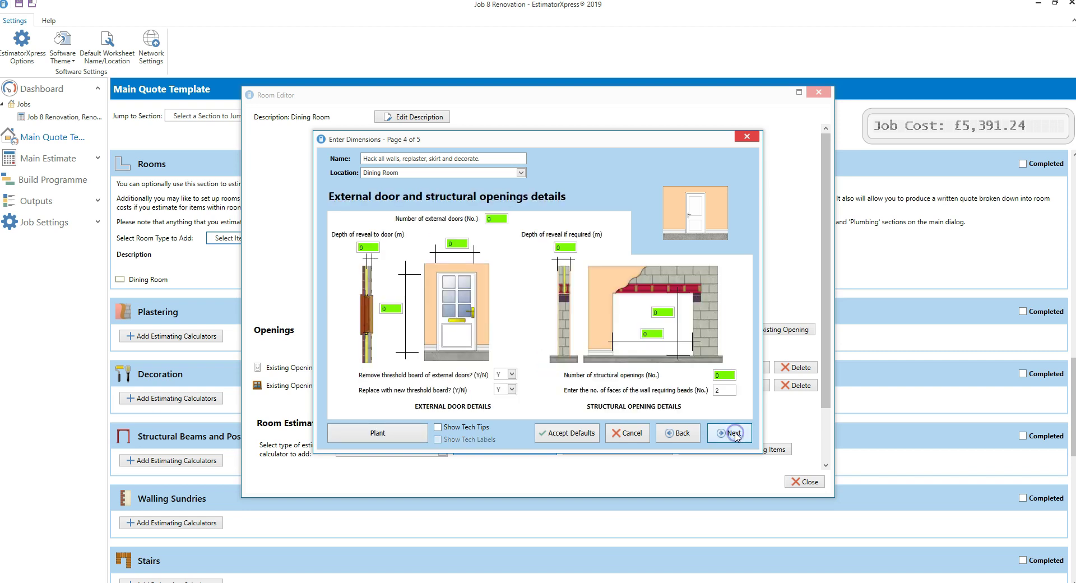
{"action": "left_click", "coordinate": [734, 434]}
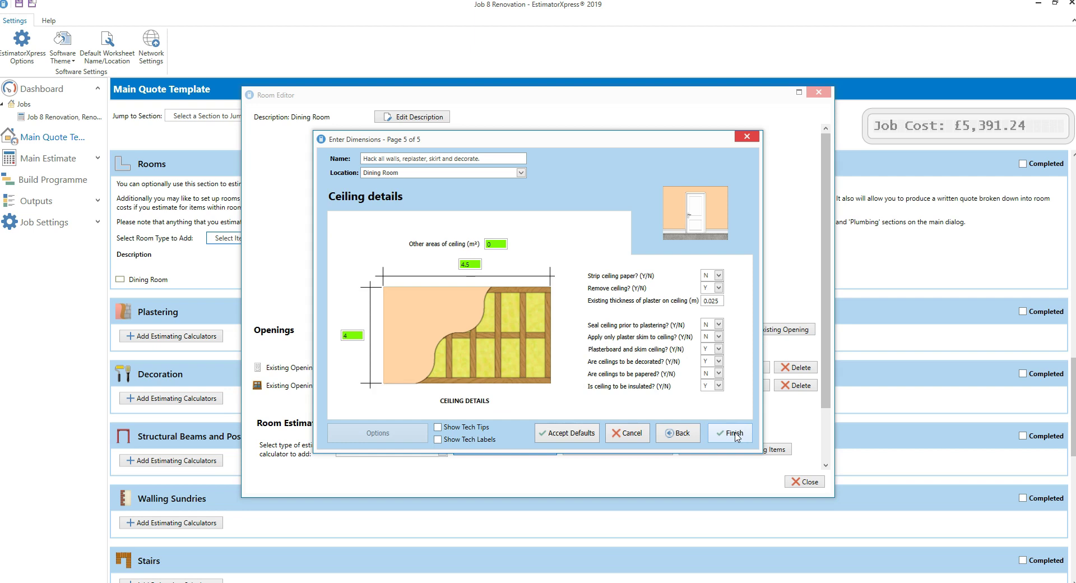
{"action": "left_click", "coordinate": [734, 434]}
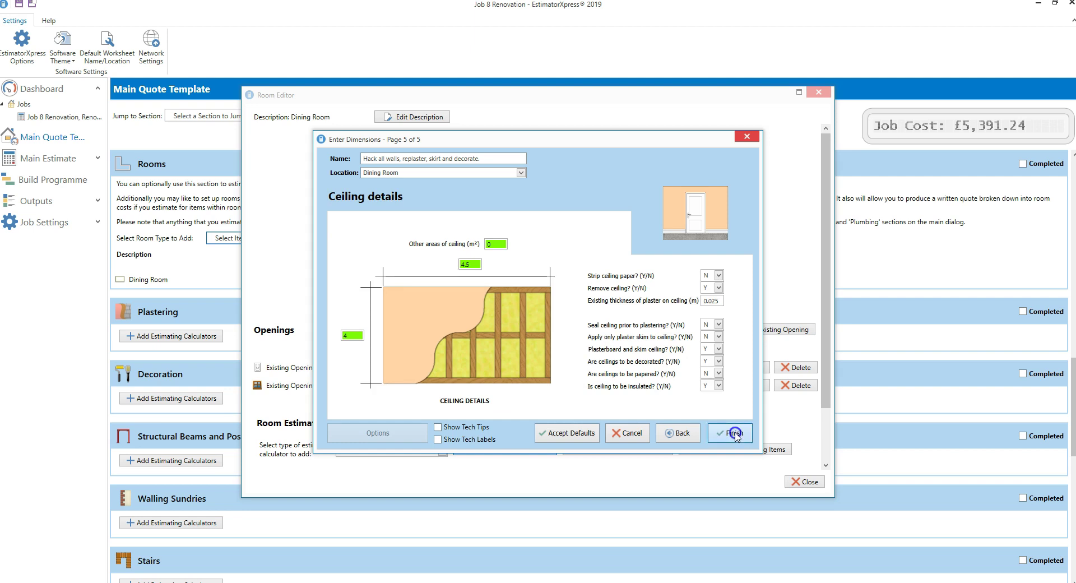
{"action": "left_click_drag", "start_coordinate": [824, 301], "coordinate": [828, 381]}
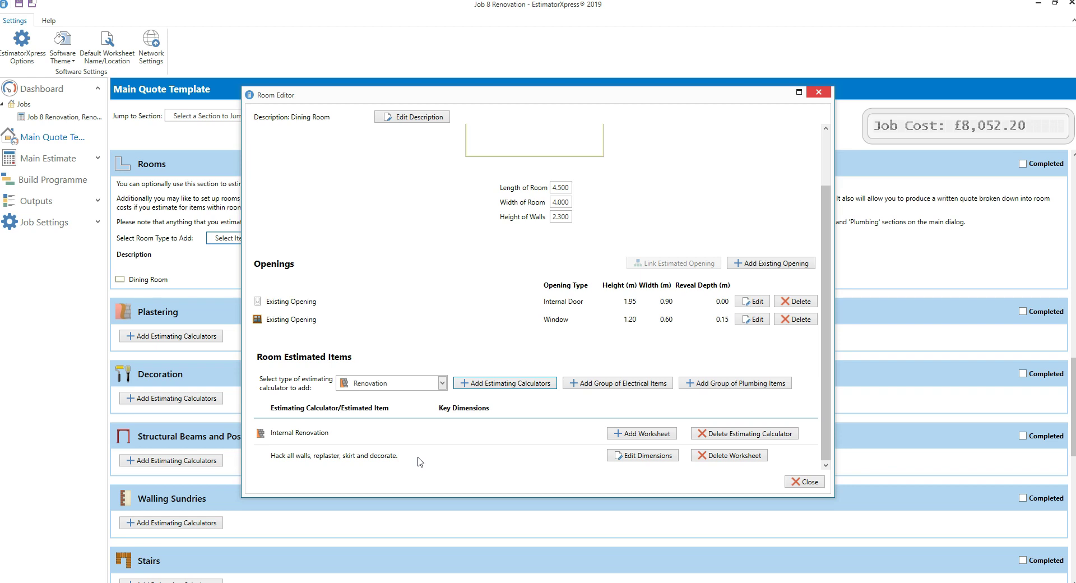
- Add the Living Rooms 'Dining Room' electrical item group with quantity 1 to the room
{"action": "left_click", "coordinate": [630, 385]}
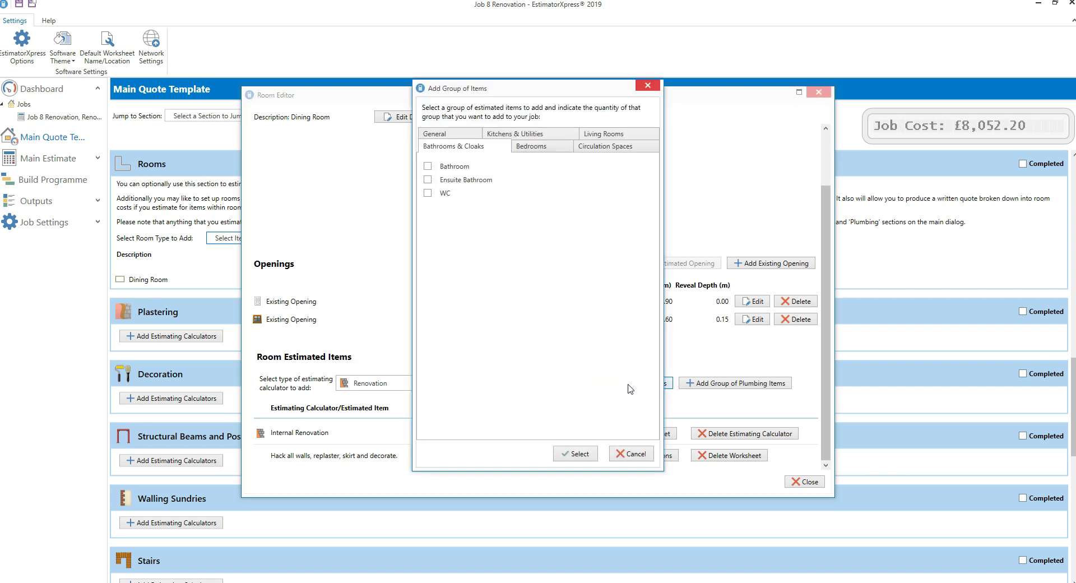
{"action": "left_click", "coordinate": [627, 135]}
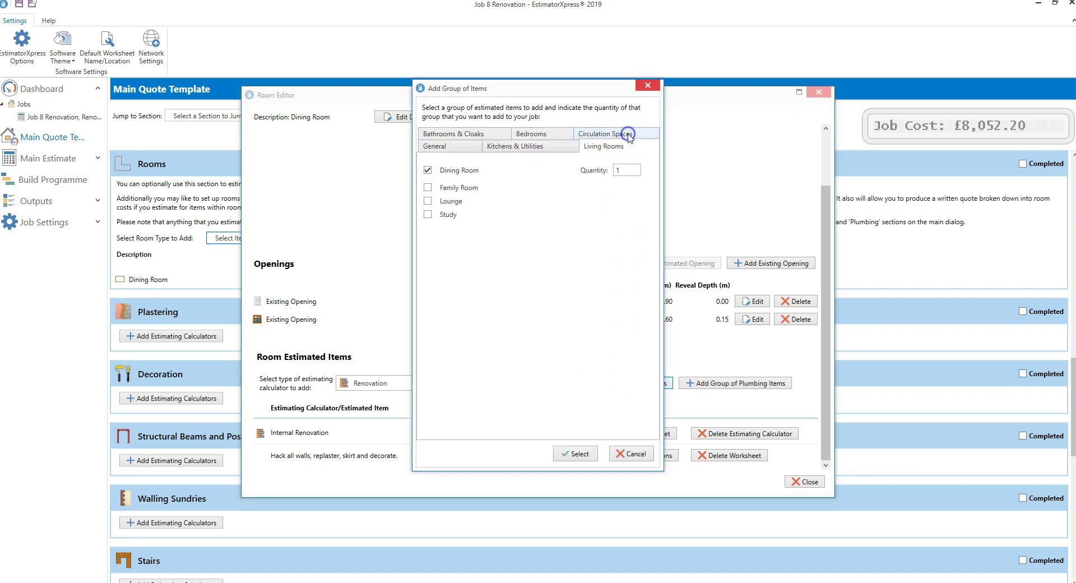
{"action": "left_click", "coordinate": [487, 173]}
{"action": "left_click", "coordinate": [502, 266]}
{"action": "left_click", "coordinate": [574, 453]}
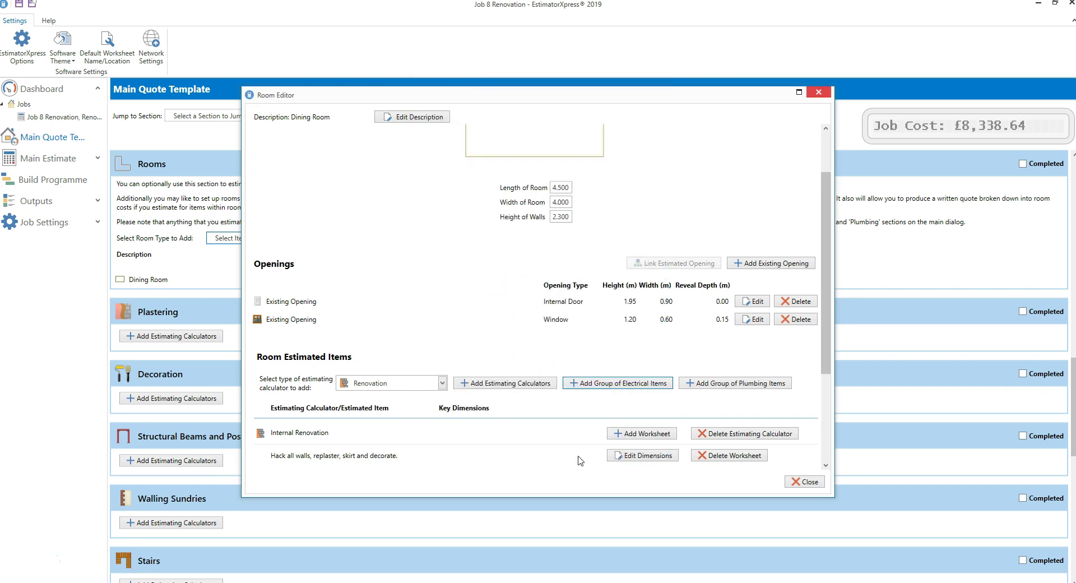
{"action": "left_click_drag", "start_coordinate": [819, 284], "coordinate": [813, 386]}
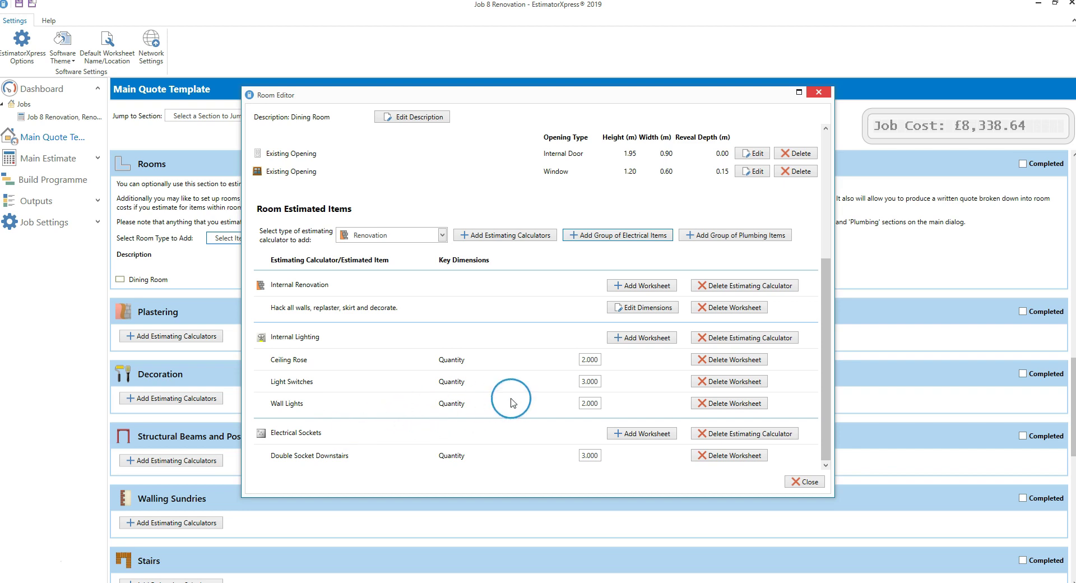
- Check the Light Switches quantity and delete the Wall Lights worksheet
{"action": "left_click", "coordinate": [597, 382]}
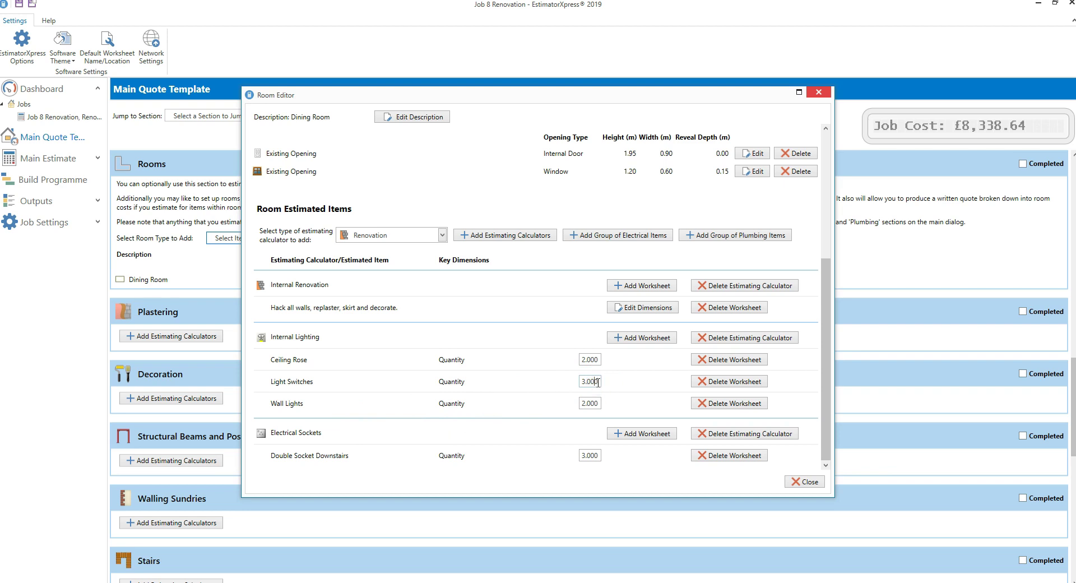
{"action": "left_click", "coordinate": [598, 403]}
{"action": "left_click", "coordinate": [615, 401]}
{"action": "left_click", "coordinate": [672, 401]}
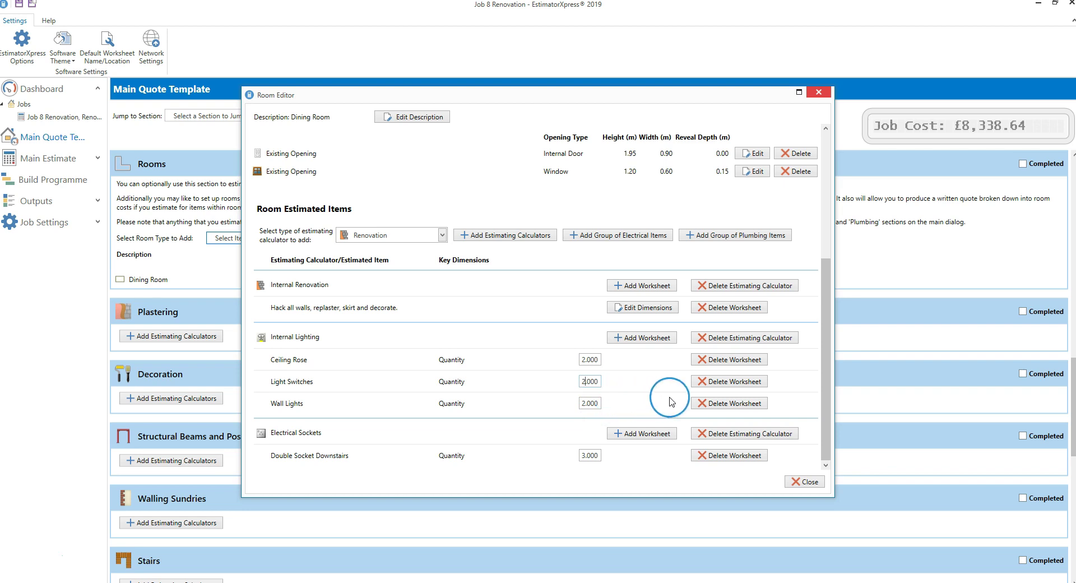
{"action": "left_click", "coordinate": [734, 403]}
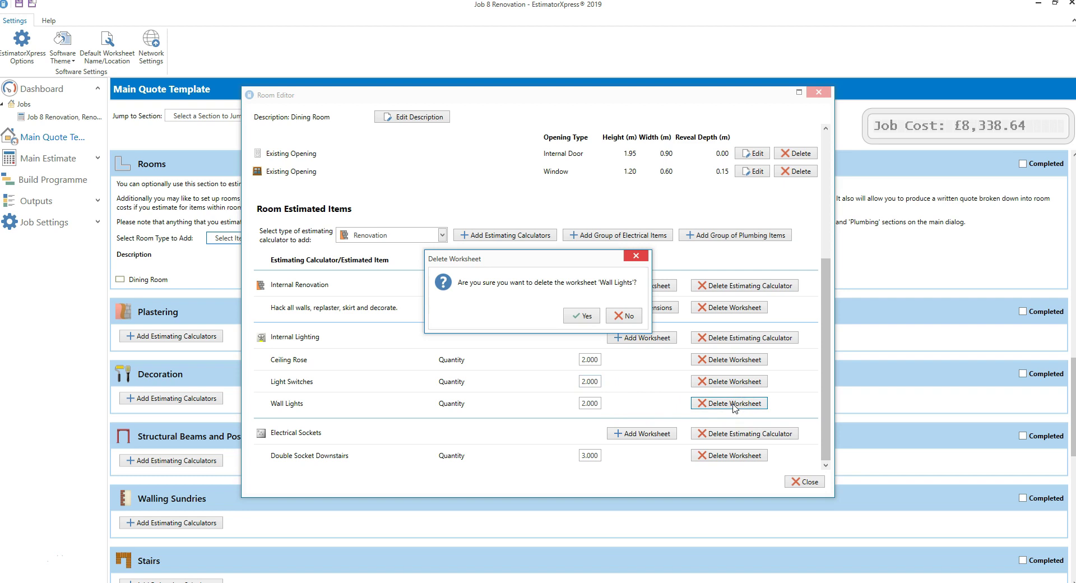
{"action": "left_click", "coordinate": [584, 317]}
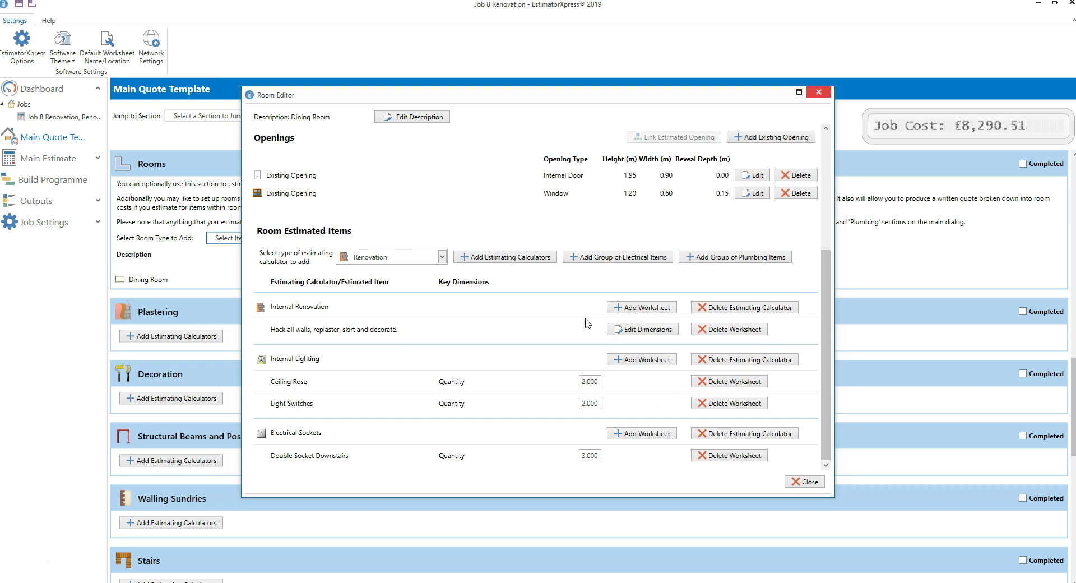
- Add a Double Socket With USB Downstairs worksheet, check its quantity and close the Room Editor
{"action": "left_click", "coordinate": [646, 440]}
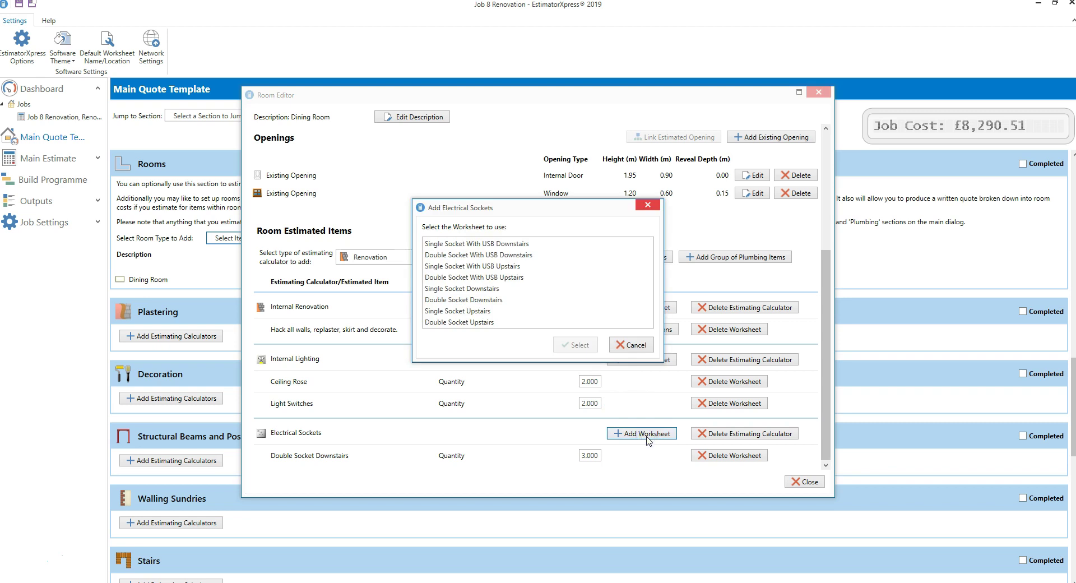
{"action": "left_click", "coordinate": [502, 256]}
{"action": "left_click", "coordinate": [577, 345]}
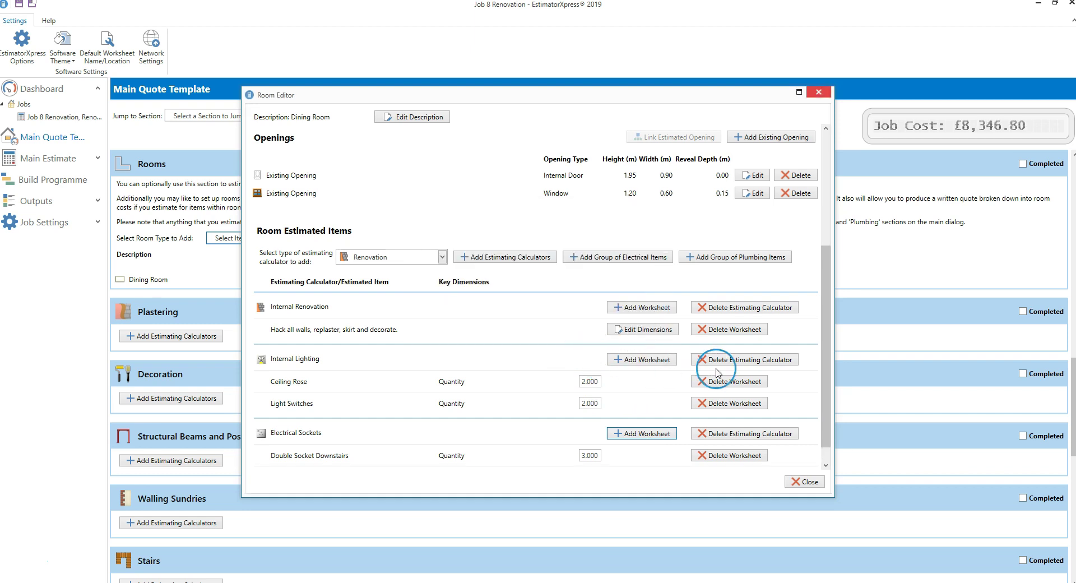
{"action": "scroll", "coordinate": [822, 347], "scroll_direction": "down", "scroll_amount": 1}
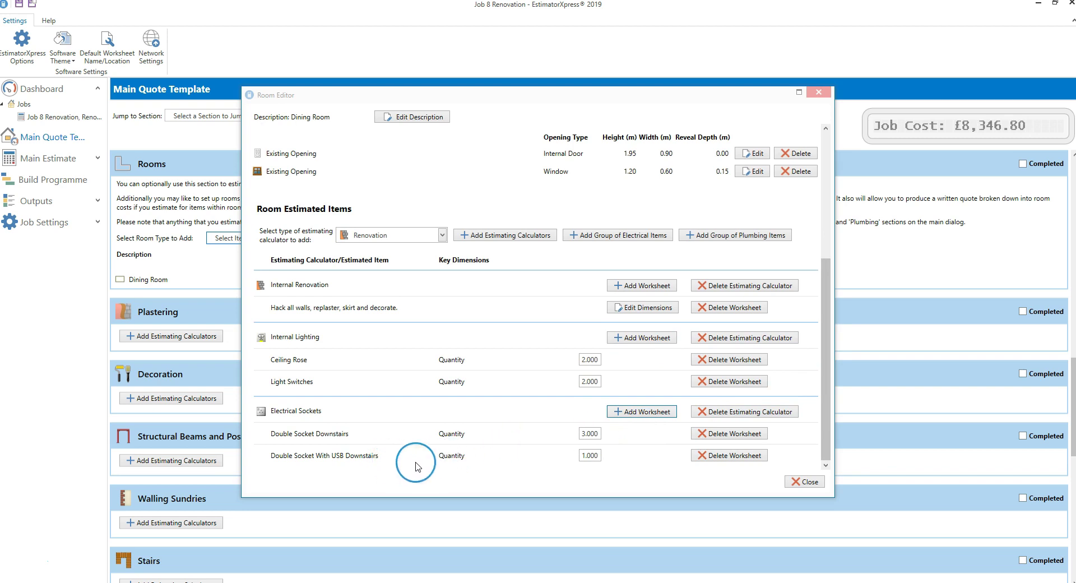
{"action": "left_click", "coordinate": [583, 463]}
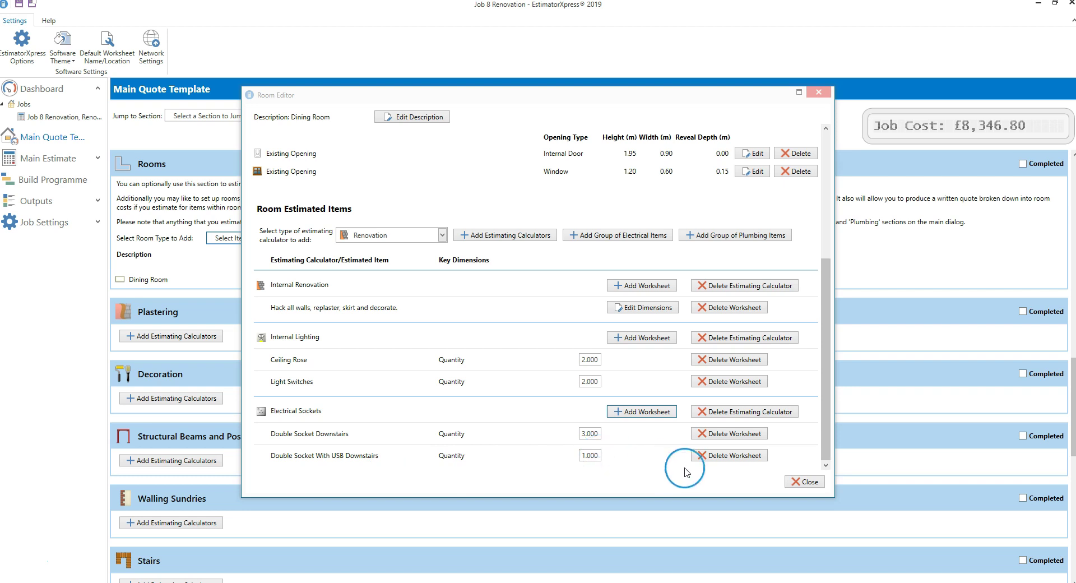
{"action": "left_click", "coordinate": [801, 482]}
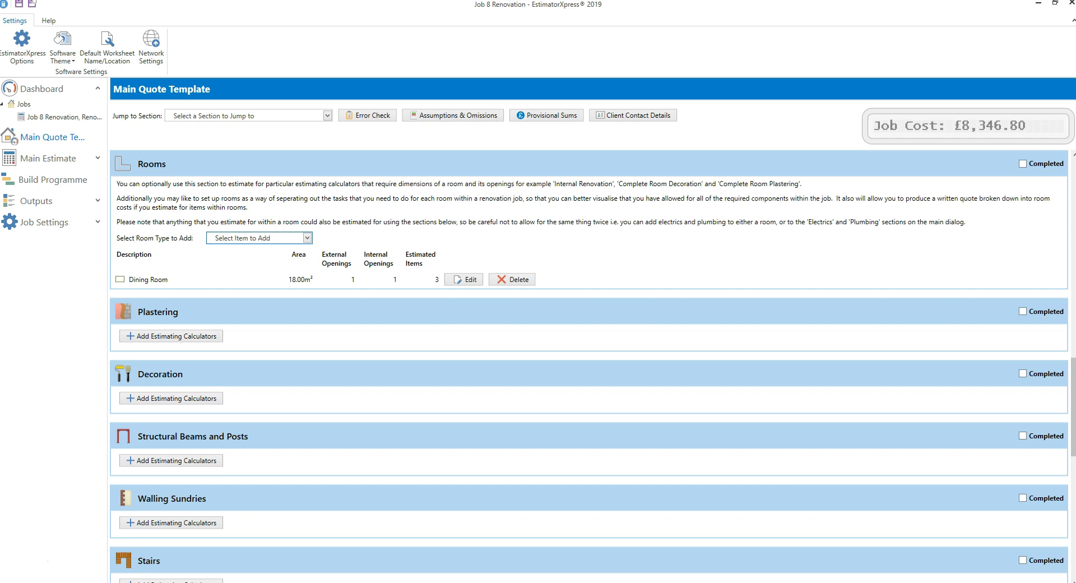
- View the Preliminaries calculators without adding any, then open the Main Estimate overview with £10,850.84 sale price
{"action": "left_click_drag", "start_coordinate": [1071, 418], "coordinate": [1071, 539]}
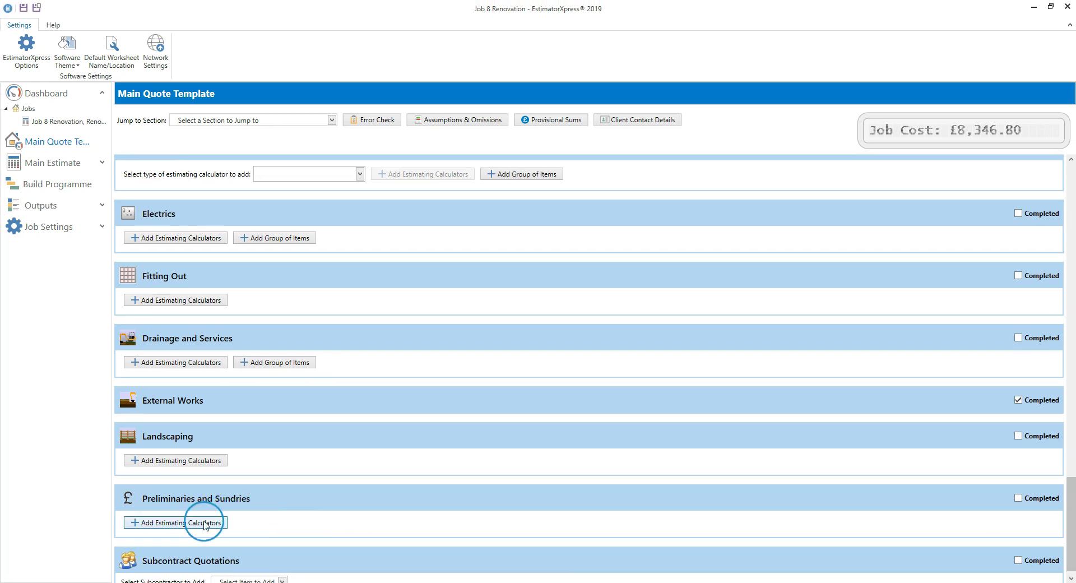
{"action": "left_click", "coordinate": [205, 523]}
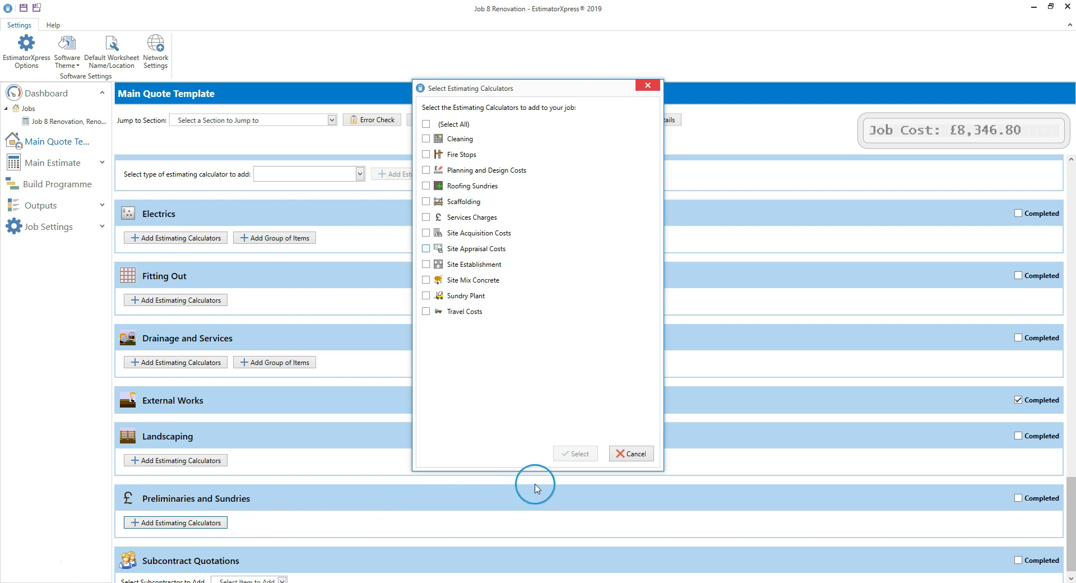
{"action": "left_click", "coordinate": [632, 453]}
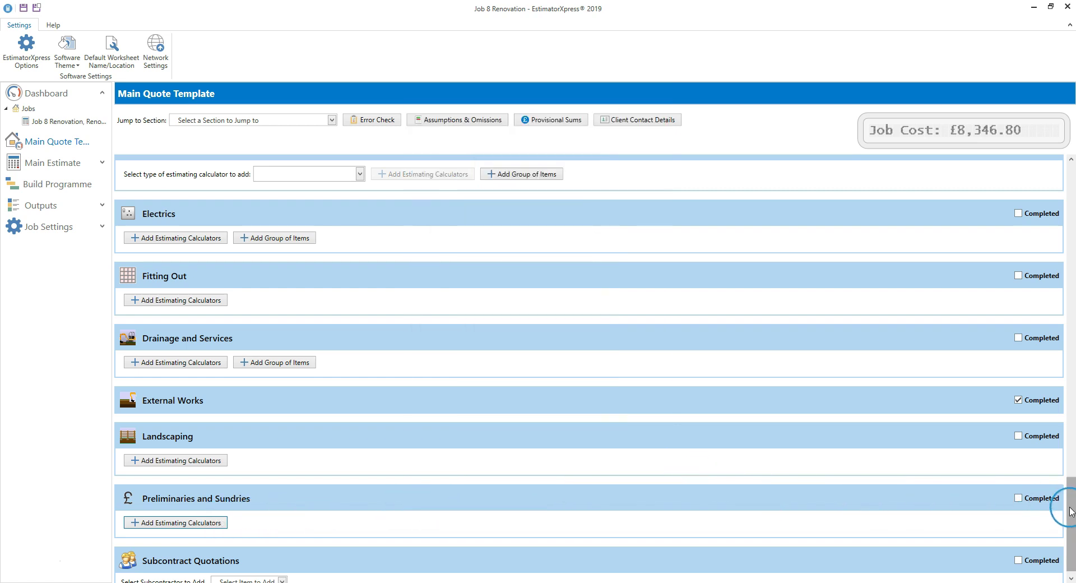
{"action": "left_click_drag", "start_coordinate": [1068, 498], "coordinate": [1069, 518]}
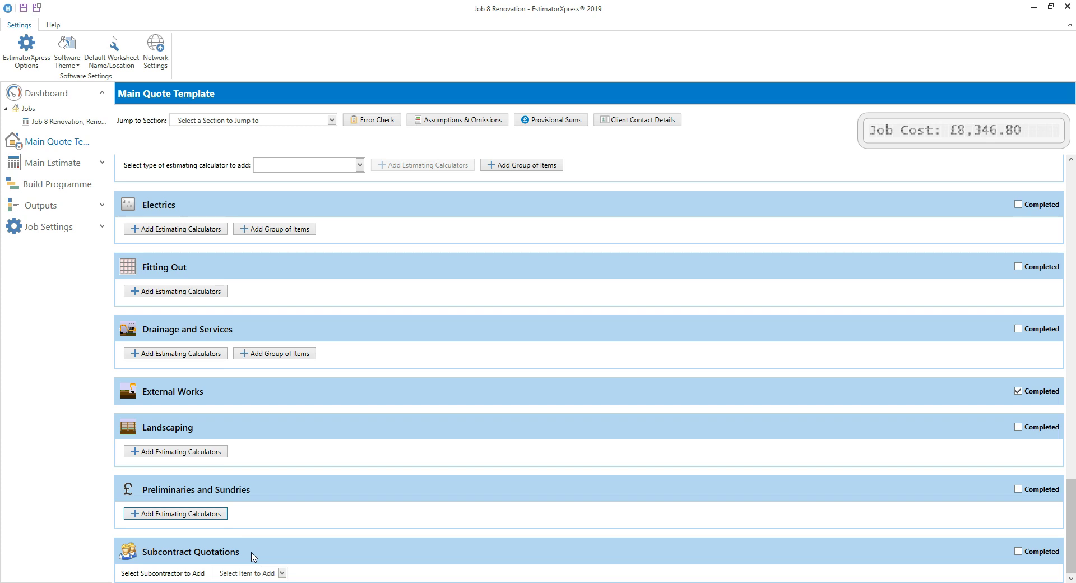
{"action": "left_click", "coordinate": [51, 164]}
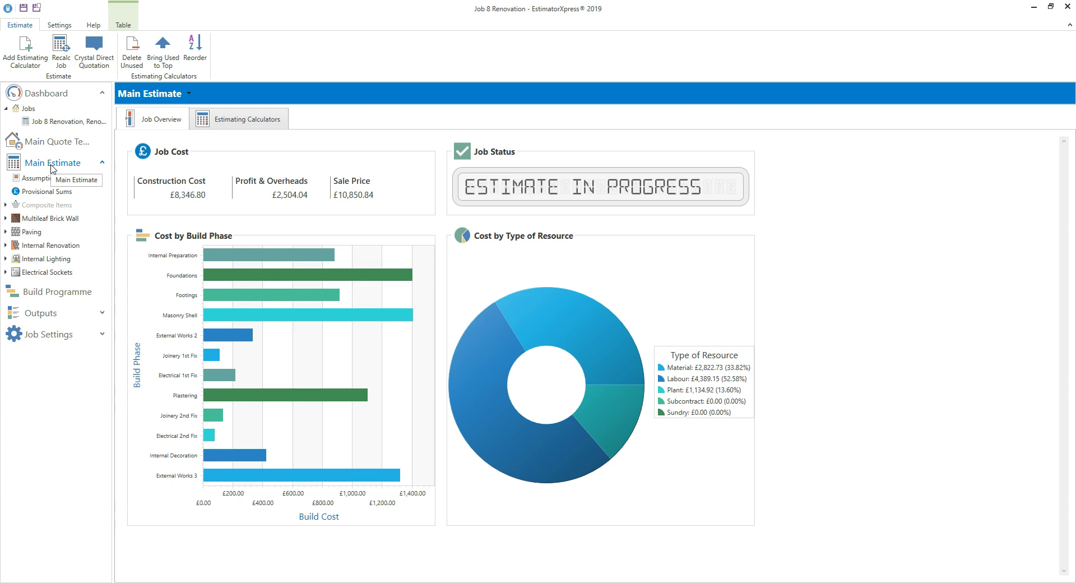
- Open the Job Settings page for the Job 8 Renovation job
{"action": "left_click", "coordinate": [56, 168]}
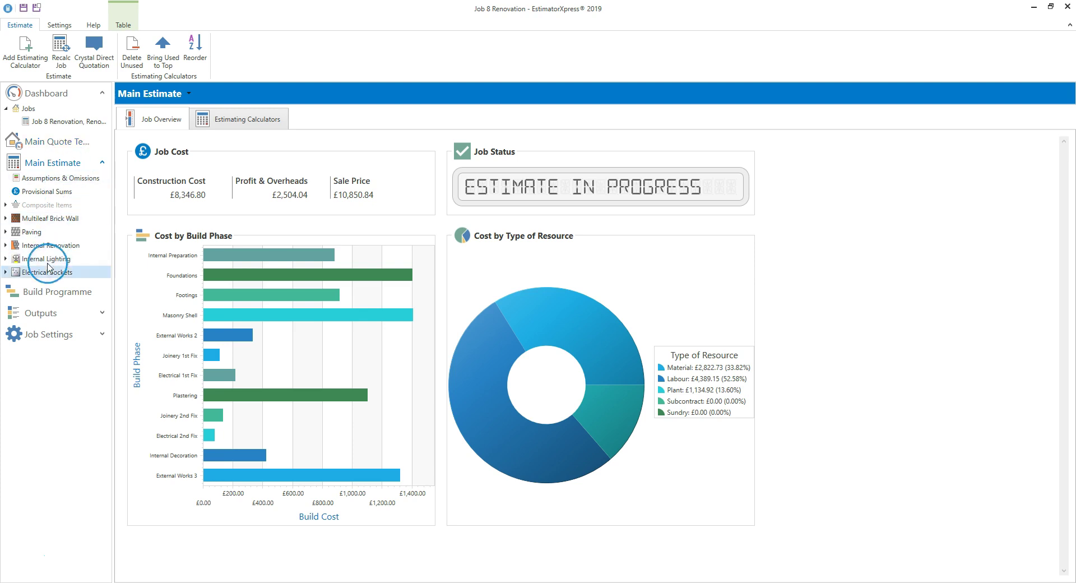
{"action": "left_click", "coordinate": [36, 335]}
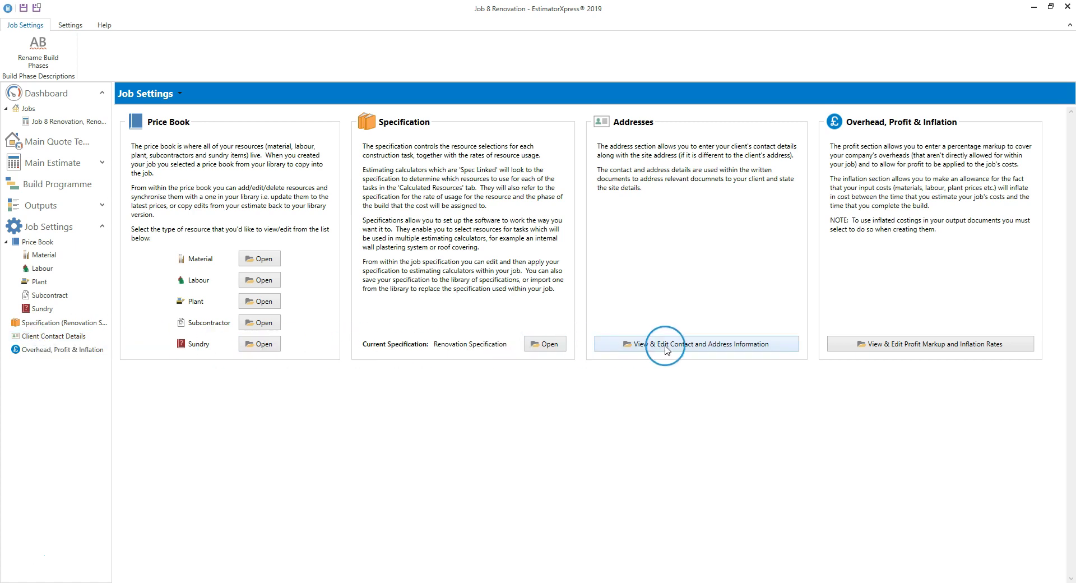
- Enter the client's name and first address line in the client contact details
{"action": "left_click", "coordinate": [696, 346]}
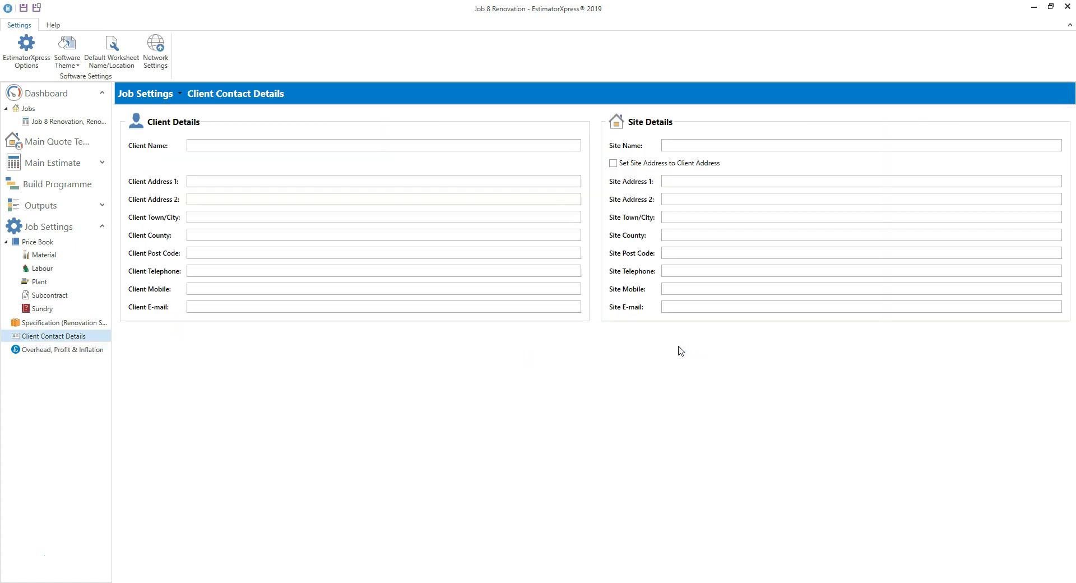
{"action": "left_click", "coordinate": [279, 145]}
{"action": "type", "text": "Mrs Kennedy"}
{"action": "key", "text": "Tab"}
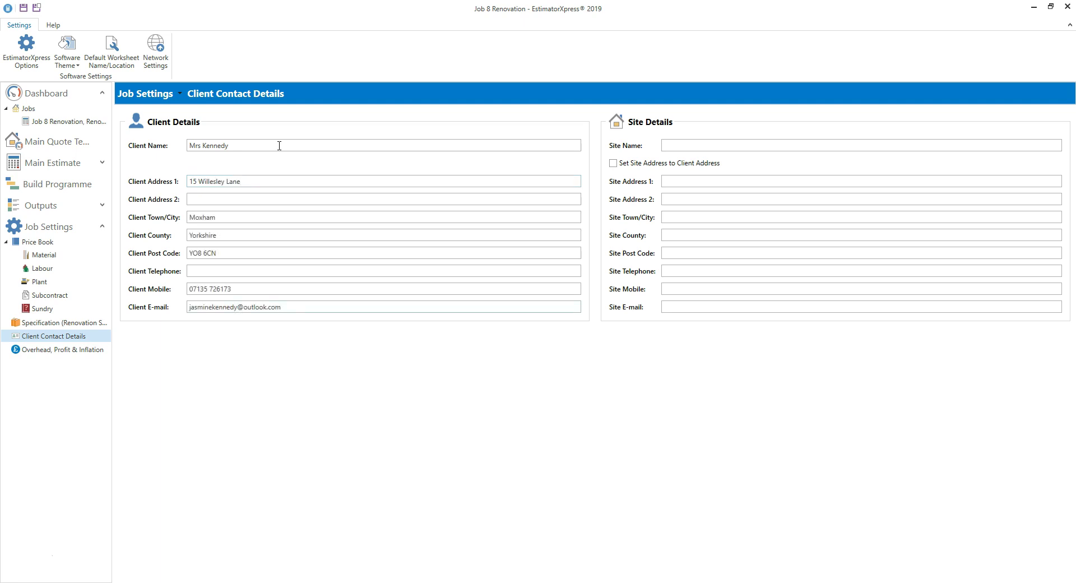
- Copy the client address to the site address, review overhead, profit and inflation rates, and go to Outputs
{"action": "left_click", "coordinate": [614, 163]}
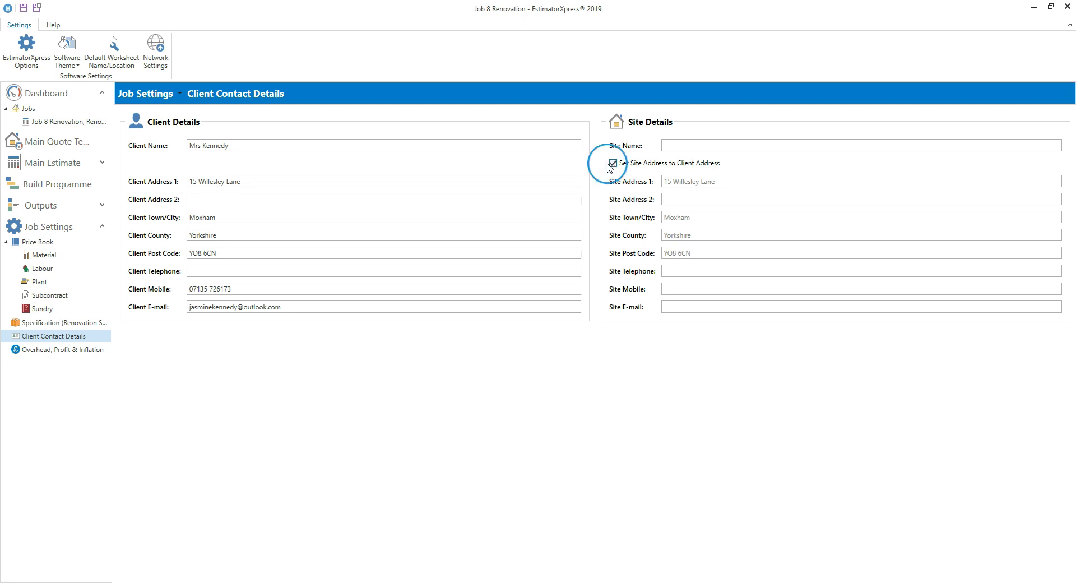
{"action": "left_click", "coordinate": [61, 353]}
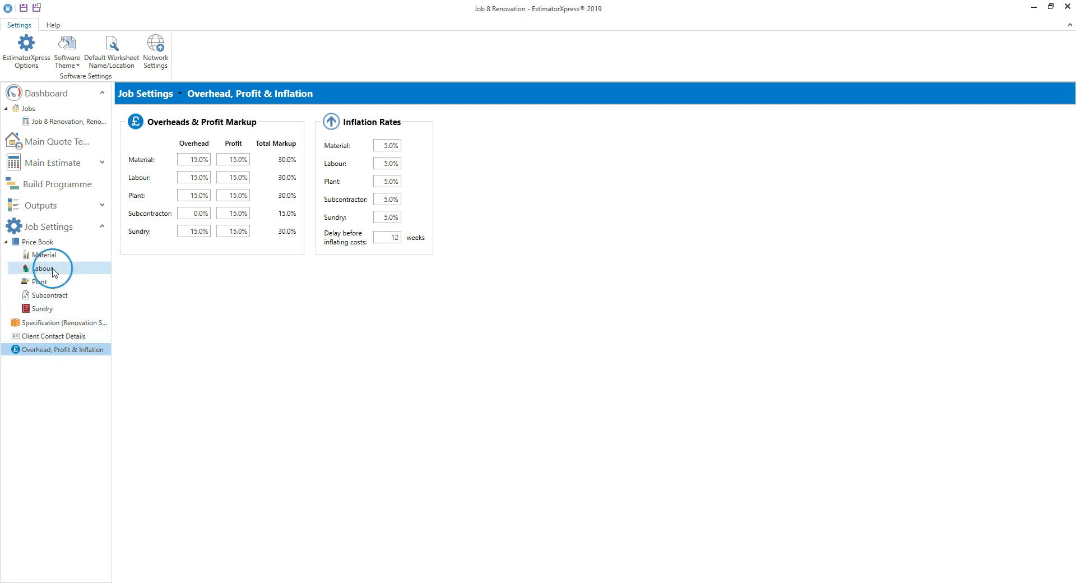
{"action": "left_click", "coordinate": [51, 207]}
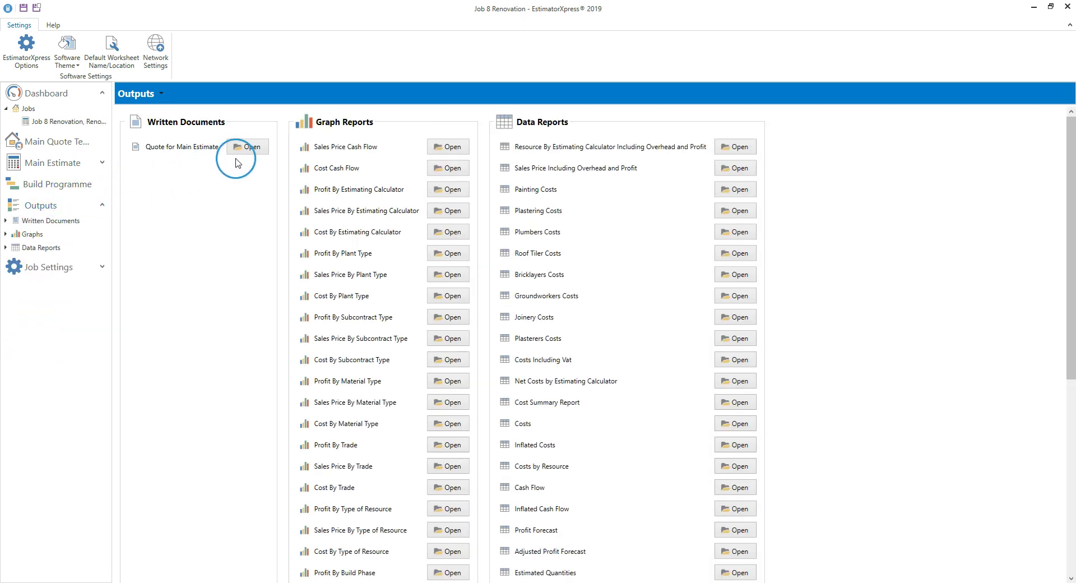
- Open the Quote for Main Estimate and zoom out to show the whole cover page
{"action": "left_click", "coordinate": [253, 149]}
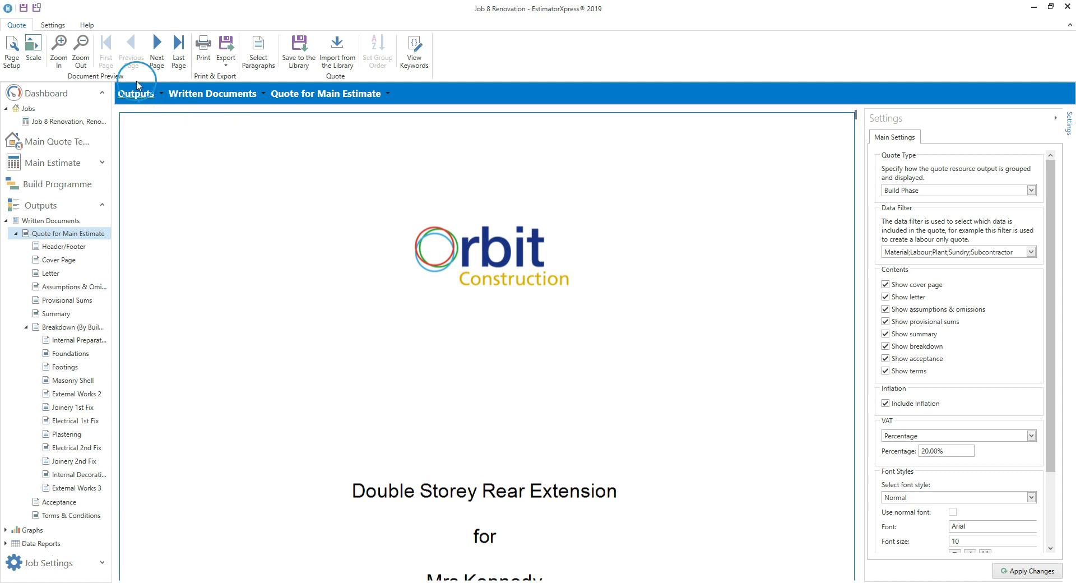
{"action": "left_click", "coordinate": [79, 49]}
{"action": "left_click", "coordinate": [79, 50]}
{"action": "left_click", "coordinate": [79, 49]}
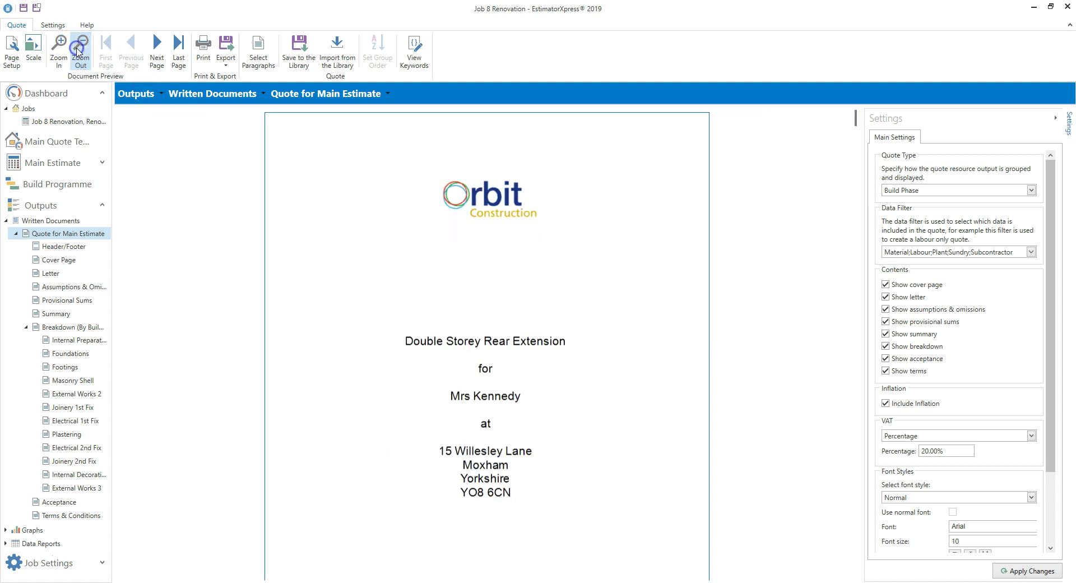
{"action": "left_click", "coordinate": [79, 51]}
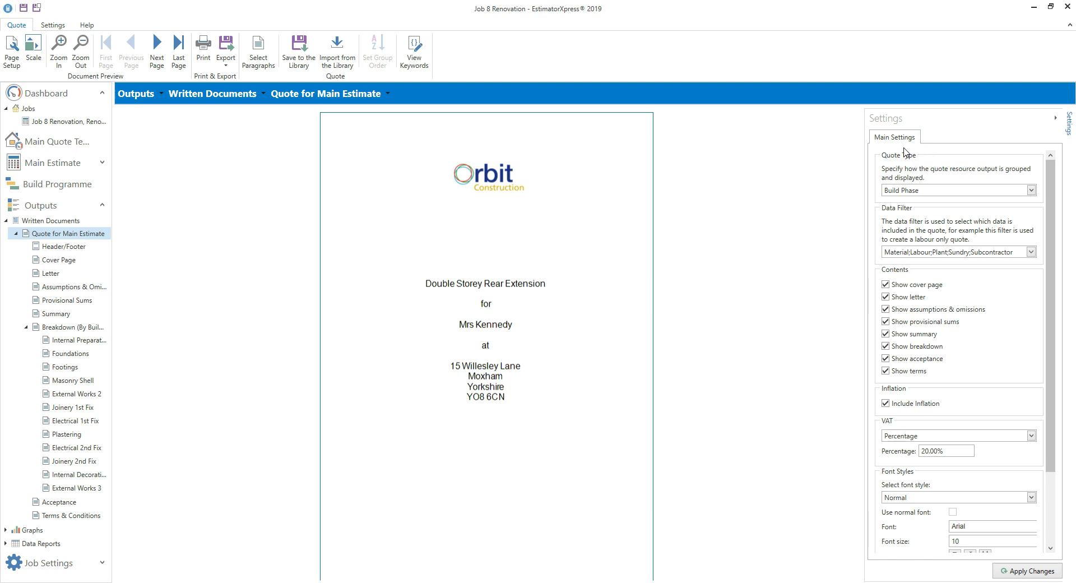
- Group the quote by Location and scroll to the Dining Room breakdown totalling £3,942.34
{"action": "left_click", "coordinate": [1029, 191]}
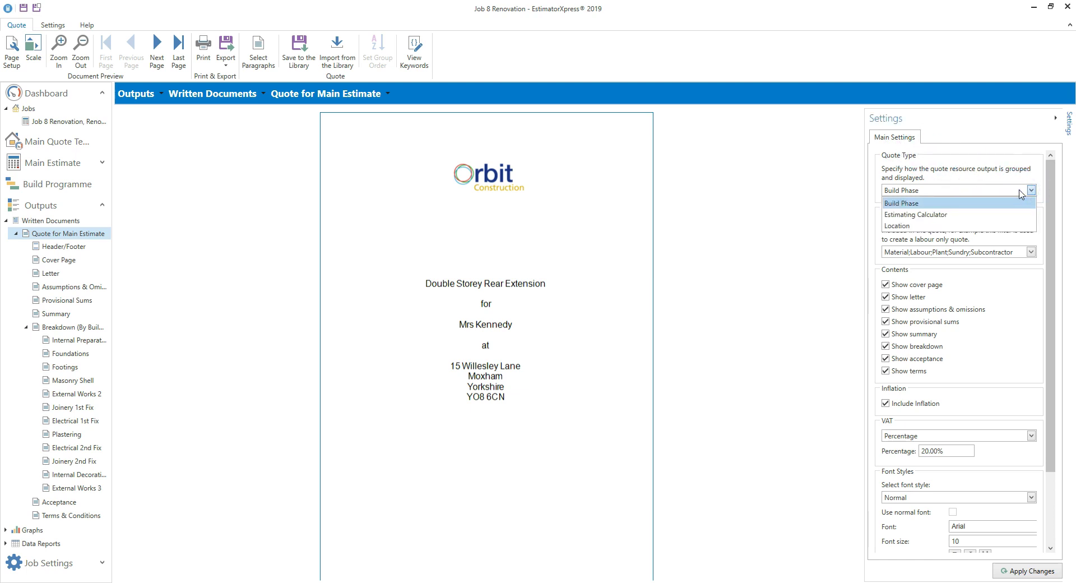
{"action": "left_click", "coordinate": [1030, 190]}
{"action": "left_click_drag", "start_coordinate": [1031, 193], "coordinate": [1020, 228]}
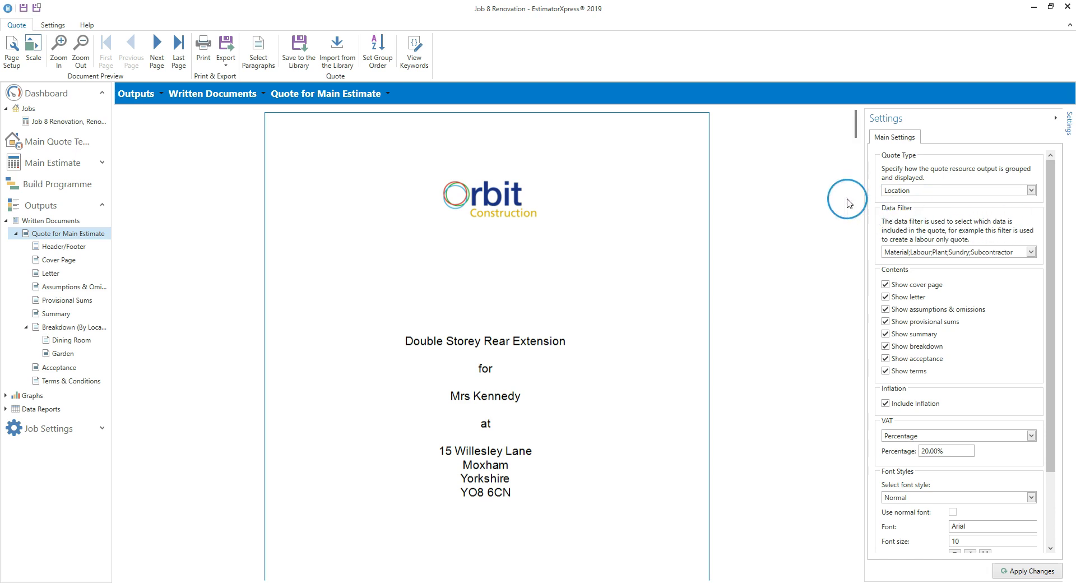
{"action": "left_click_drag", "start_coordinate": [854, 129], "coordinate": [859, 408]}
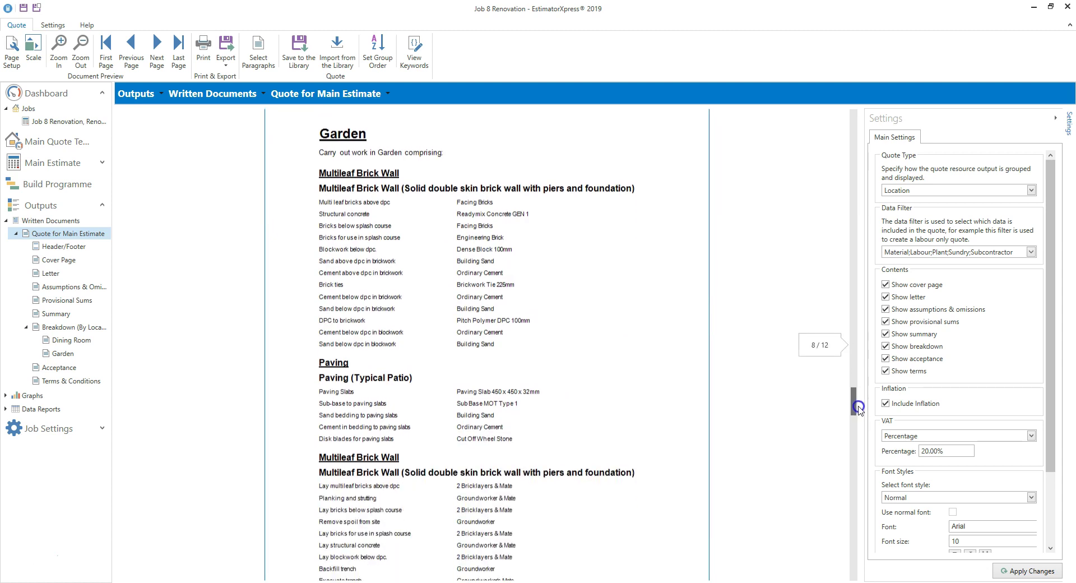